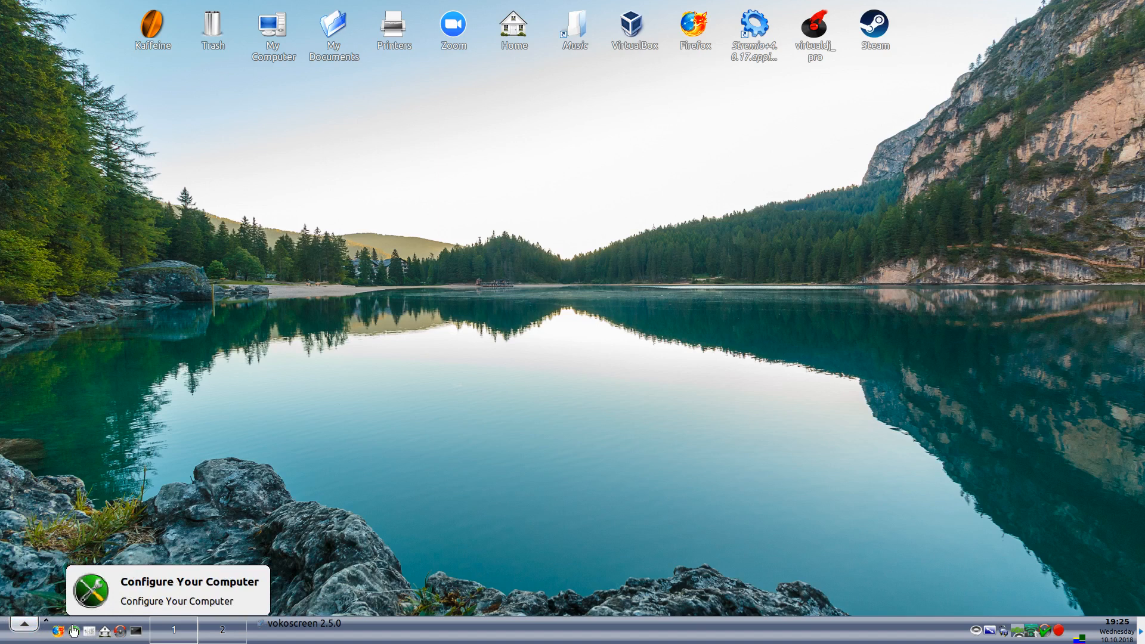
- Open the PCLinuxOS Control Center from the system settings and authenticate with the root password
left_click(24, 625)
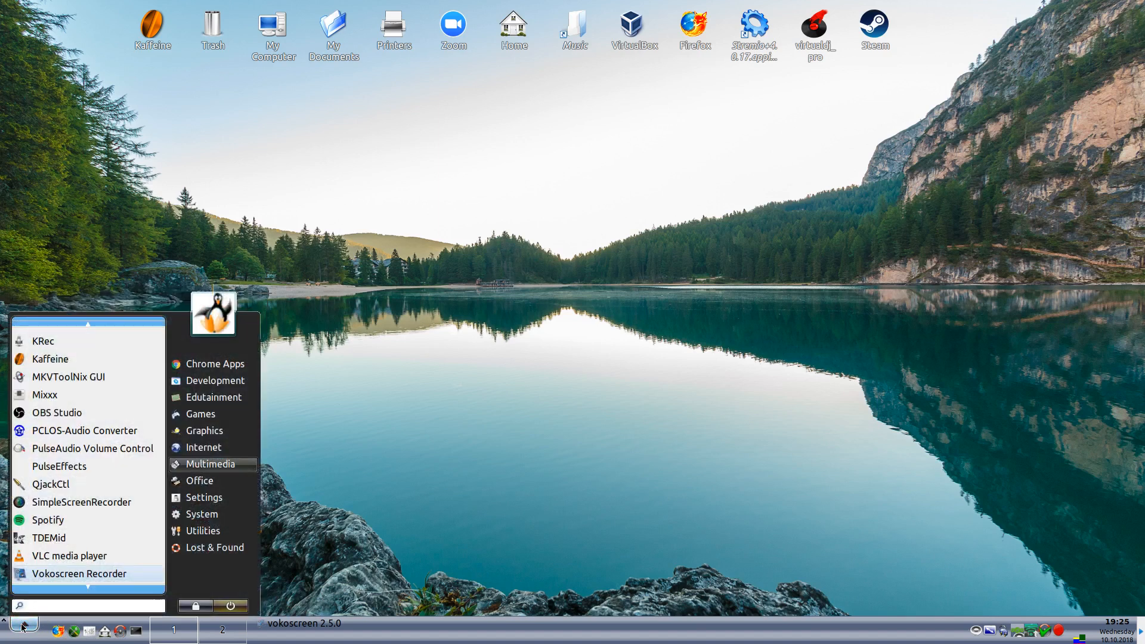
left_click(203, 481)
left_click(204, 497)
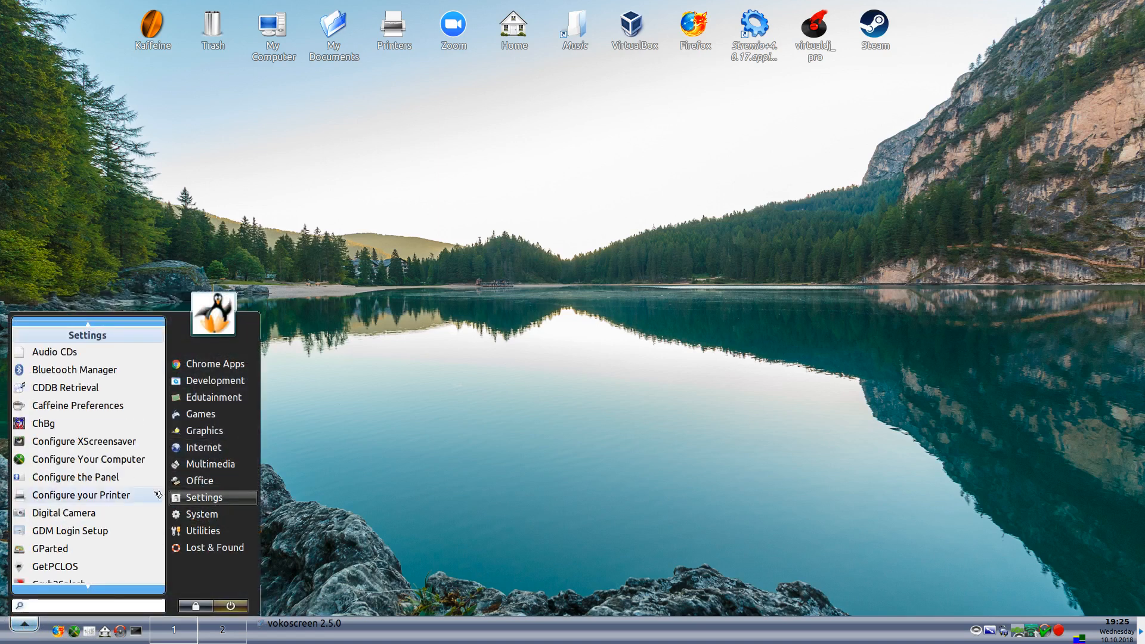
left_click(92, 460)
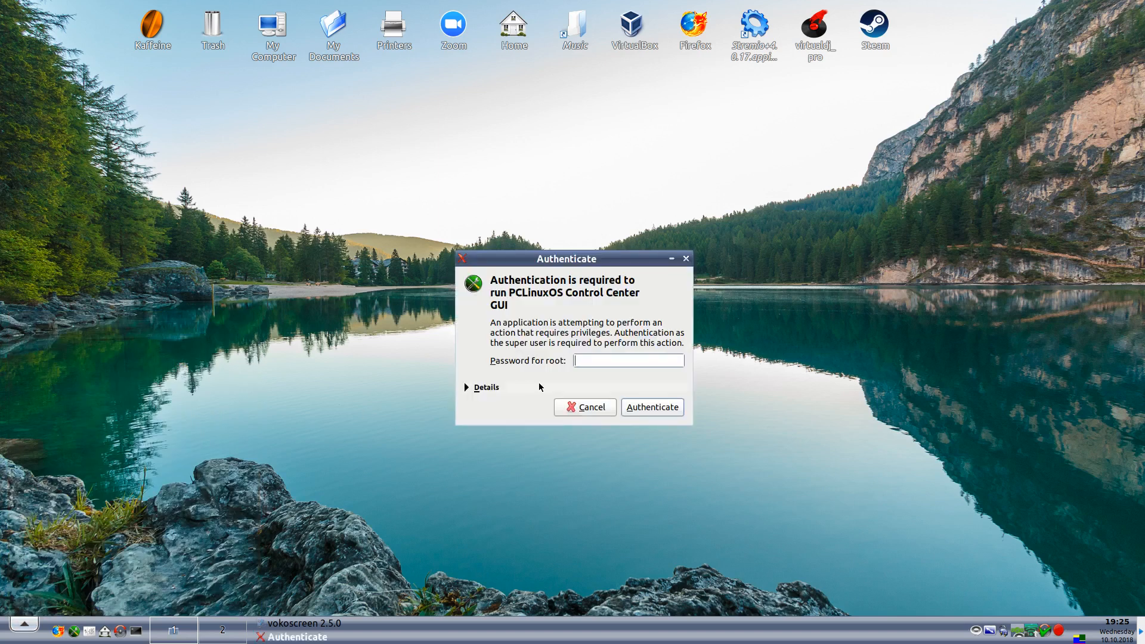
type("****")
key("BackSpace")
key("BackSpace")
key("BackSpace")
key("BackSpace")
type("*****")
key("Return")
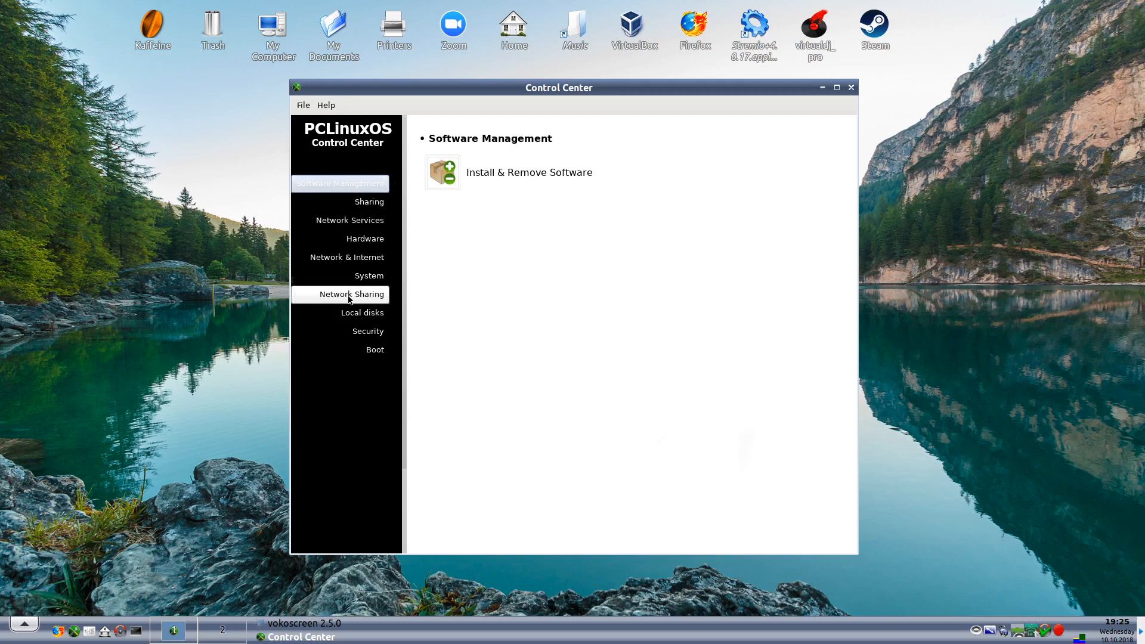
- Start the FTP server configuration wizard in the Sharing category and enable the FTP server for the Internet as well as the intranet
left_click(365, 201)
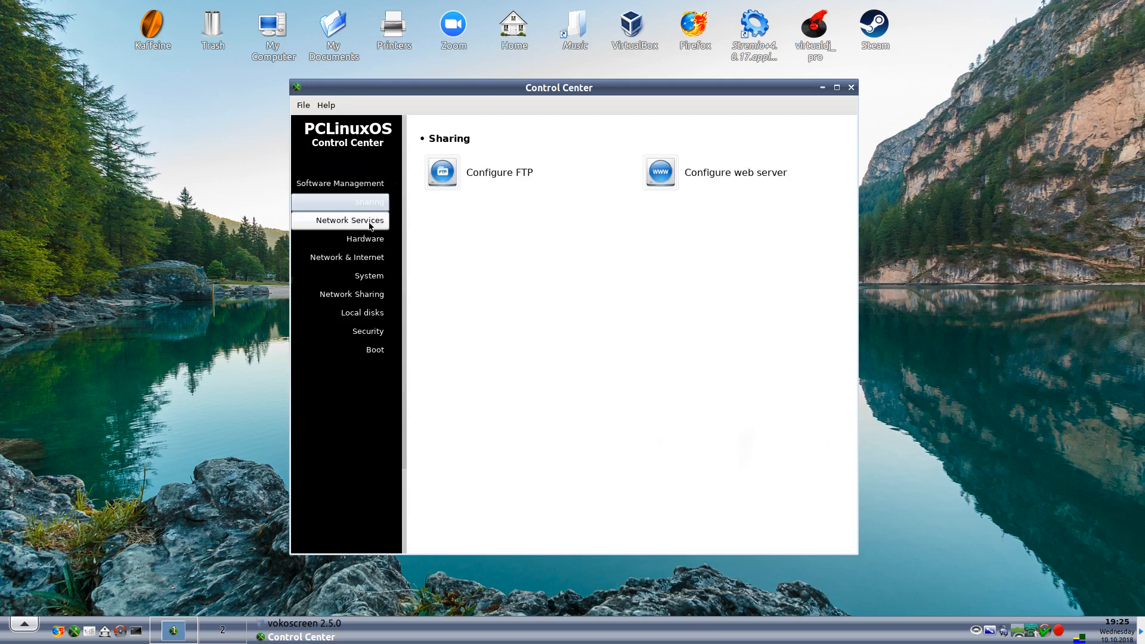
left_click(369, 224)
left_click(366, 202)
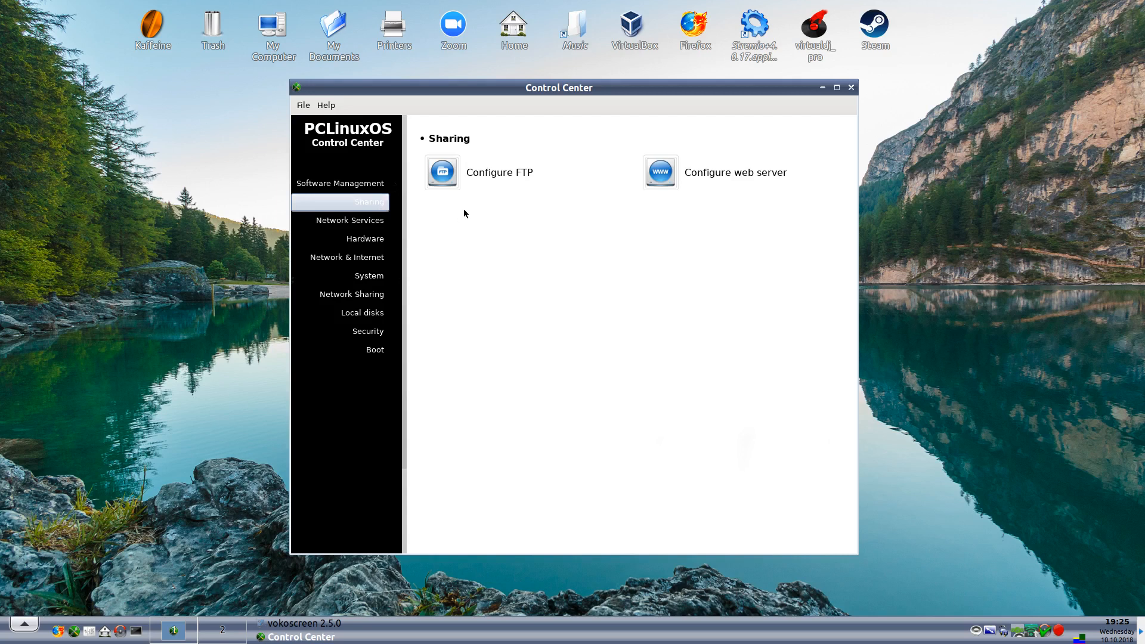
left_click(486, 173)
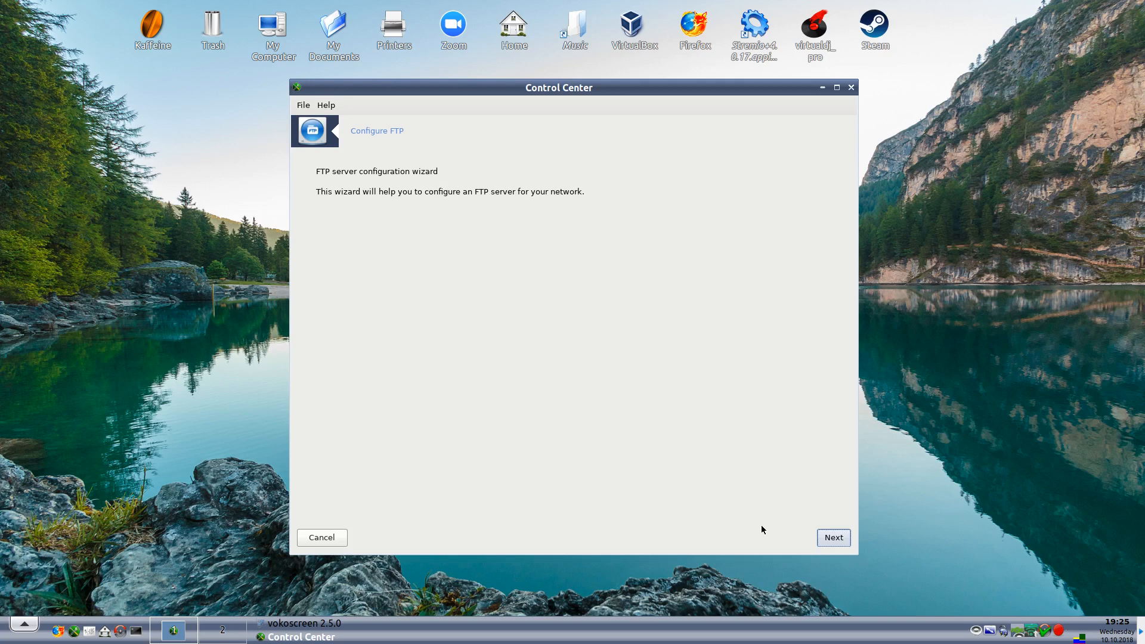
left_click(826, 537)
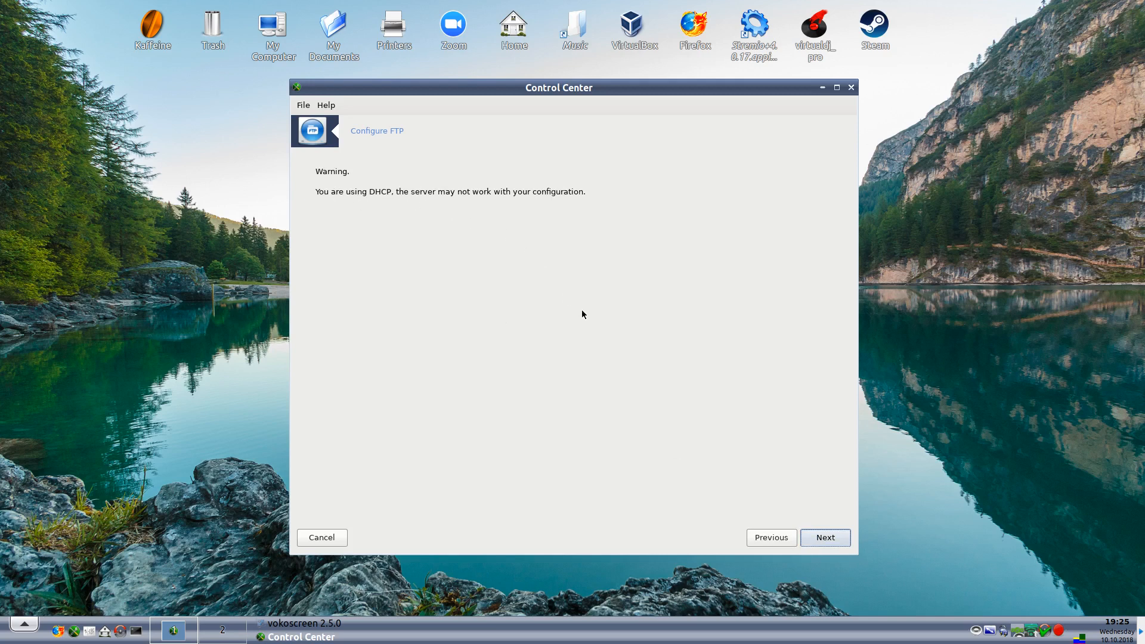
left_click(822, 540)
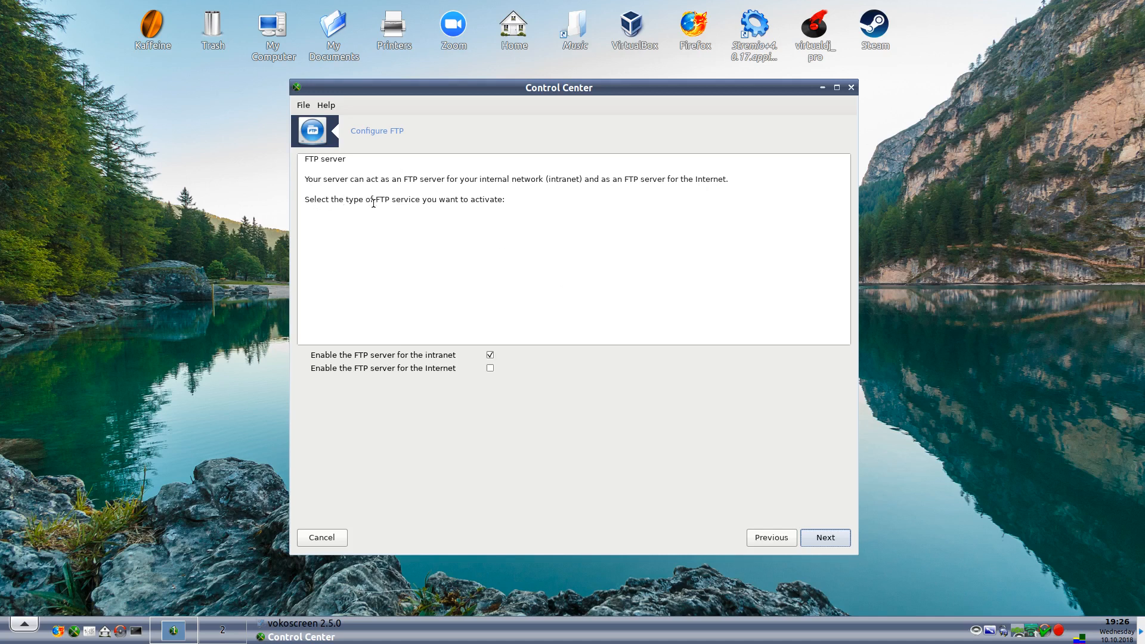
left_click(490, 370)
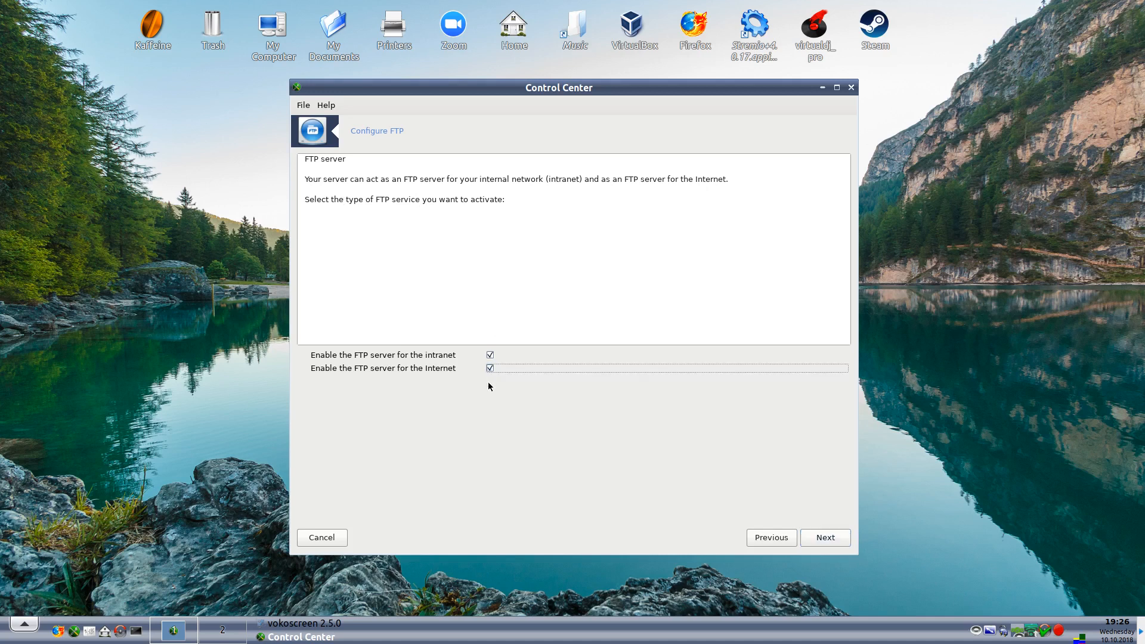
left_click(815, 539)
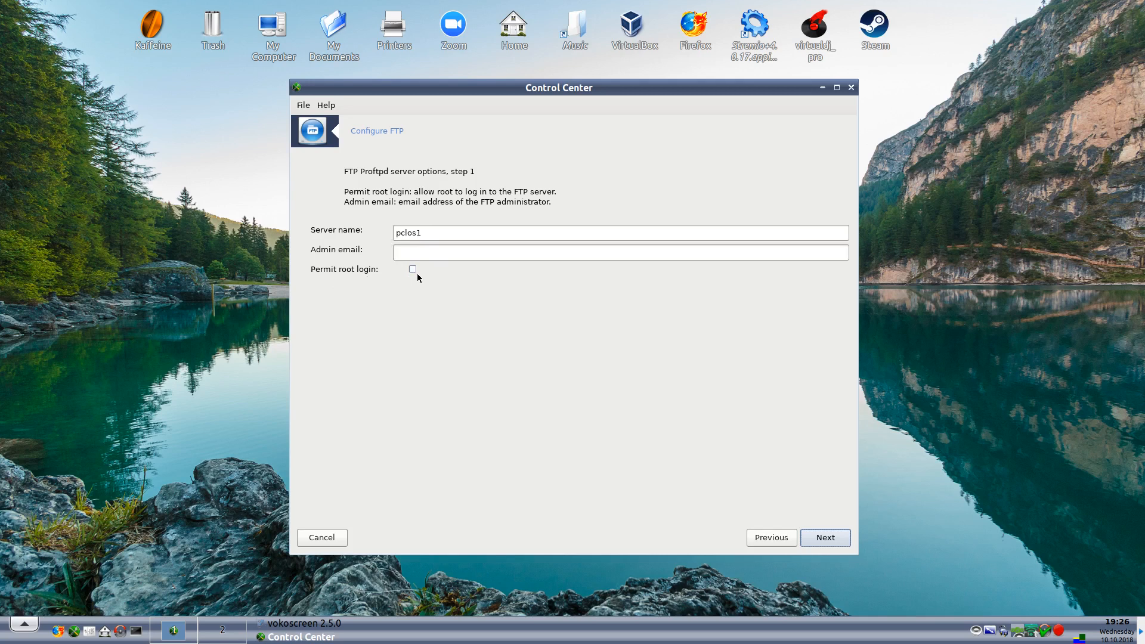
- Accept the server name and root login options and set the FTP port to 21
left_click(836, 540)
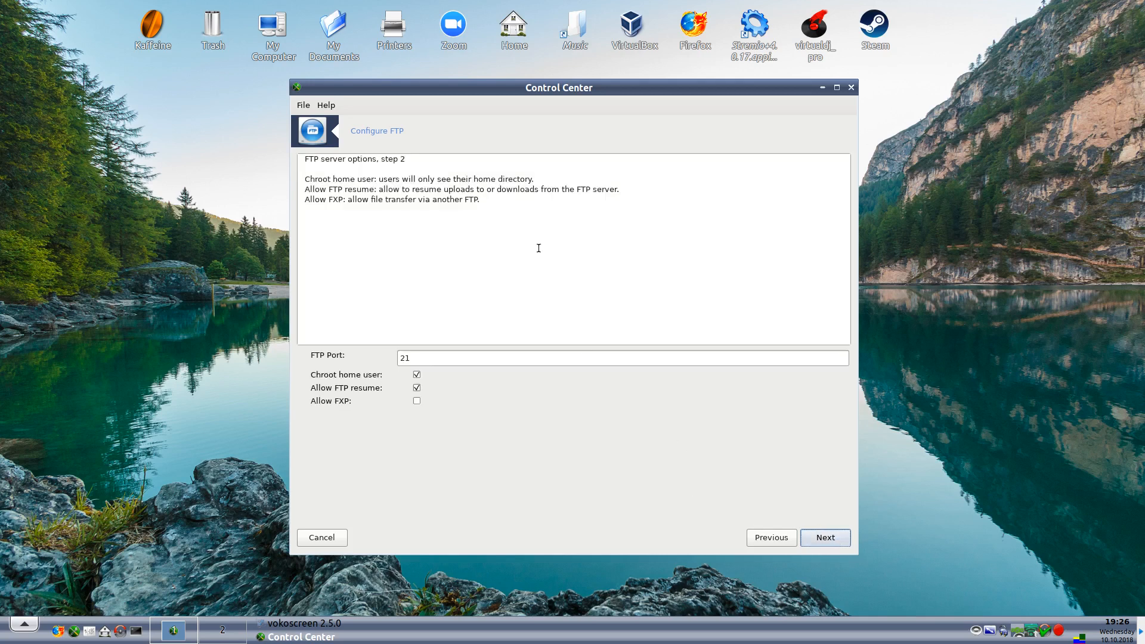
left_click(440, 356)
key("BackSpace")
key("BackSpace")
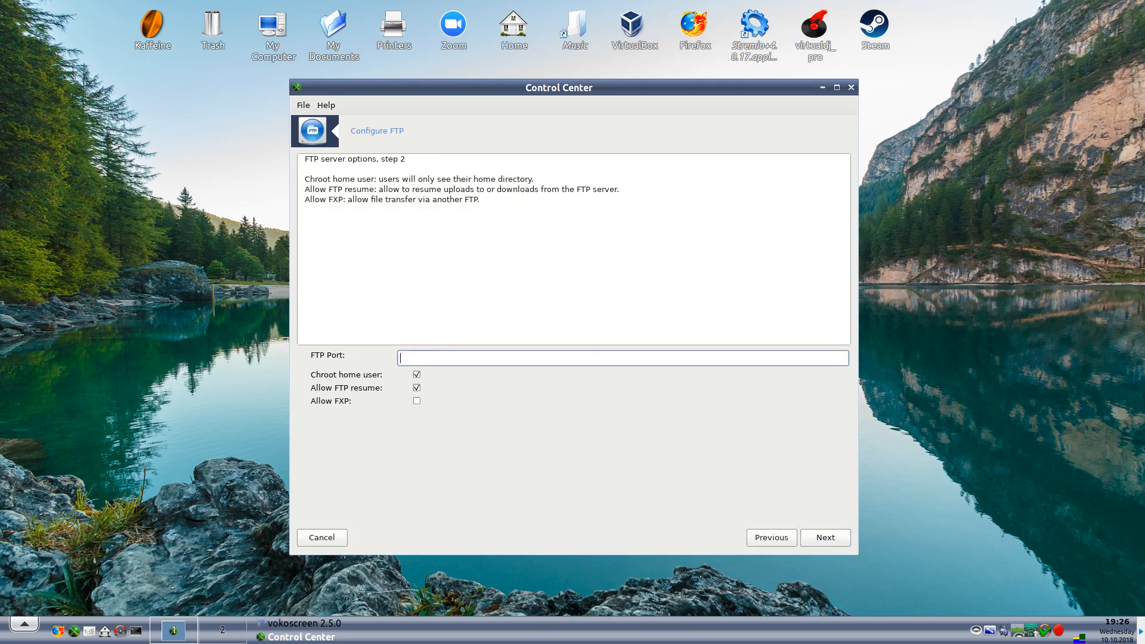
type("21")
left_click(814, 537)
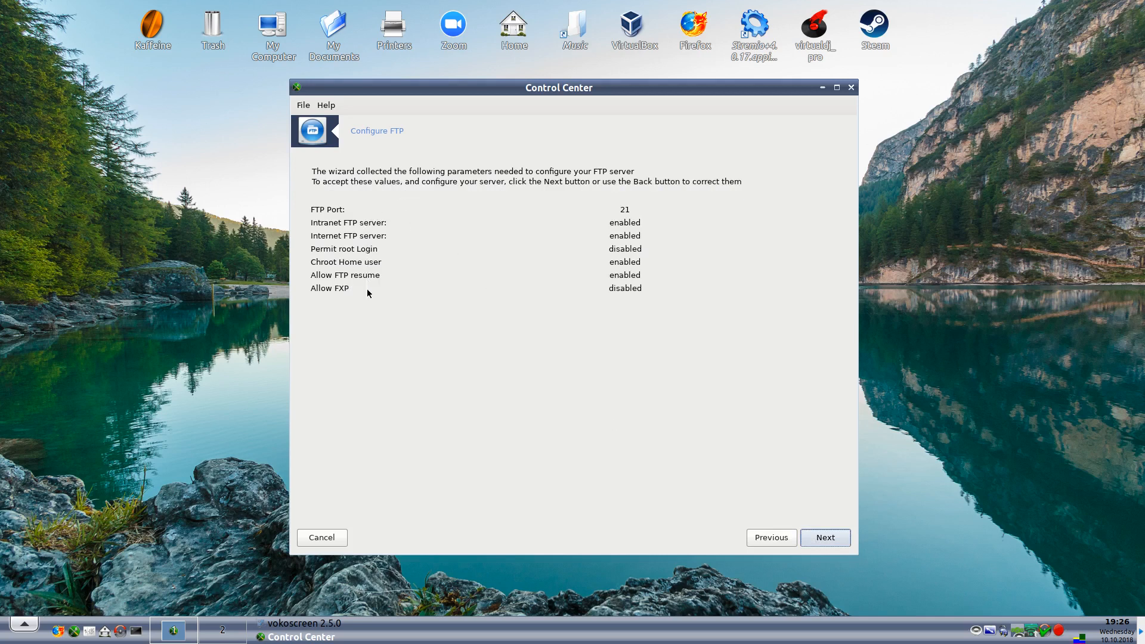
- Apply the collected FTP server parameters, finish the wizard and close the Control Center
left_click(811, 534)
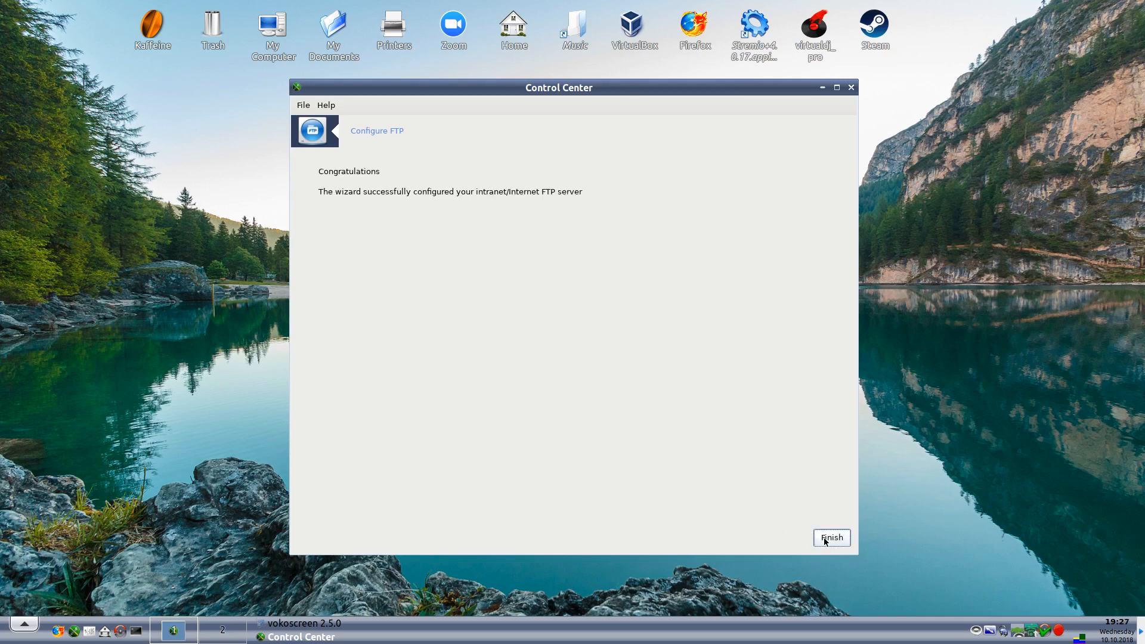
left_click(831, 538)
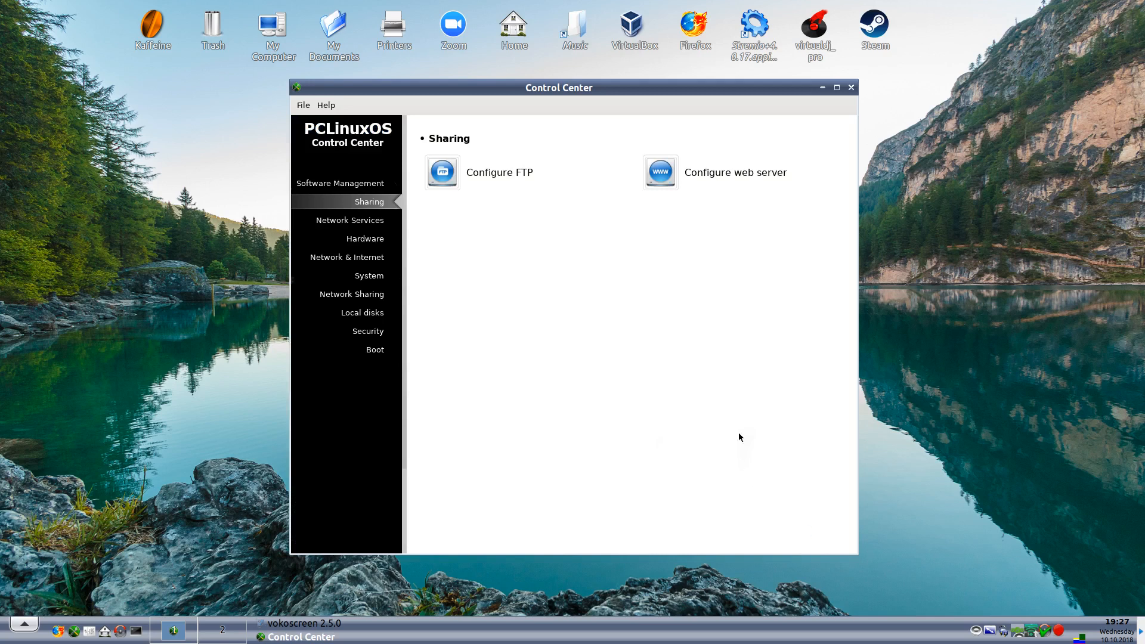
left_click(852, 87)
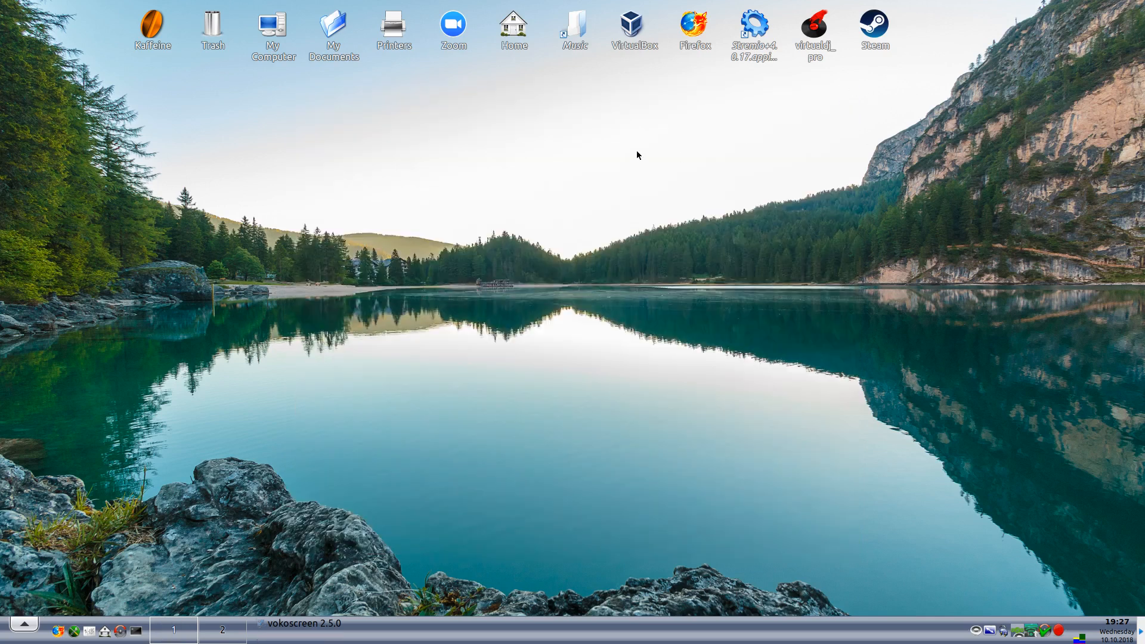
- Switch to Firefox and open the address ftp://localhost
left_click(690, 40)
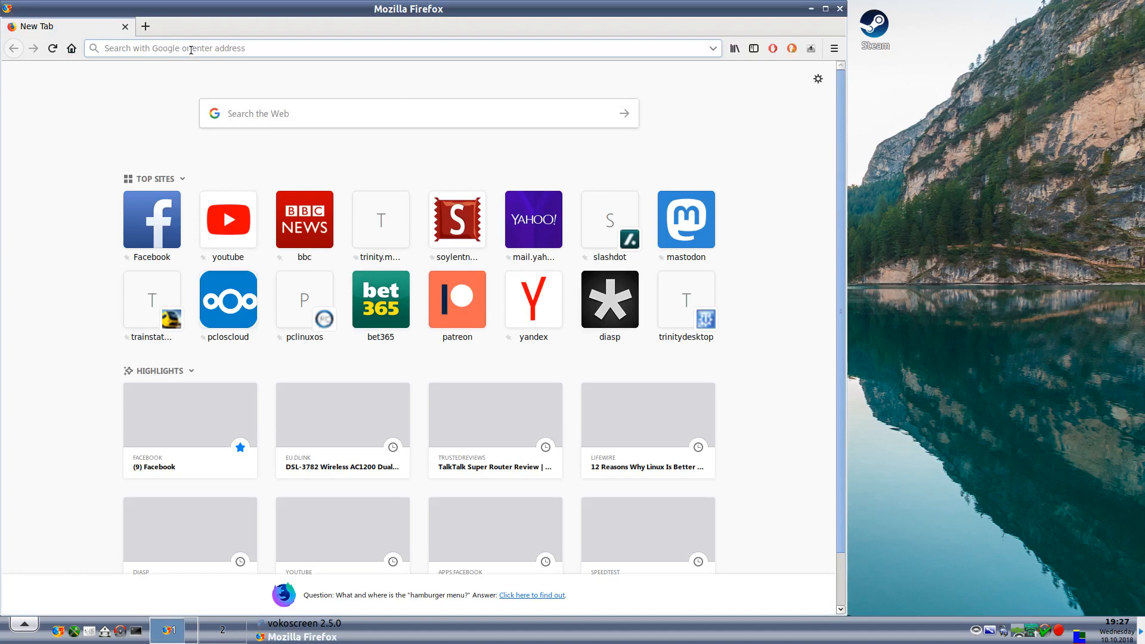
type("ftp")
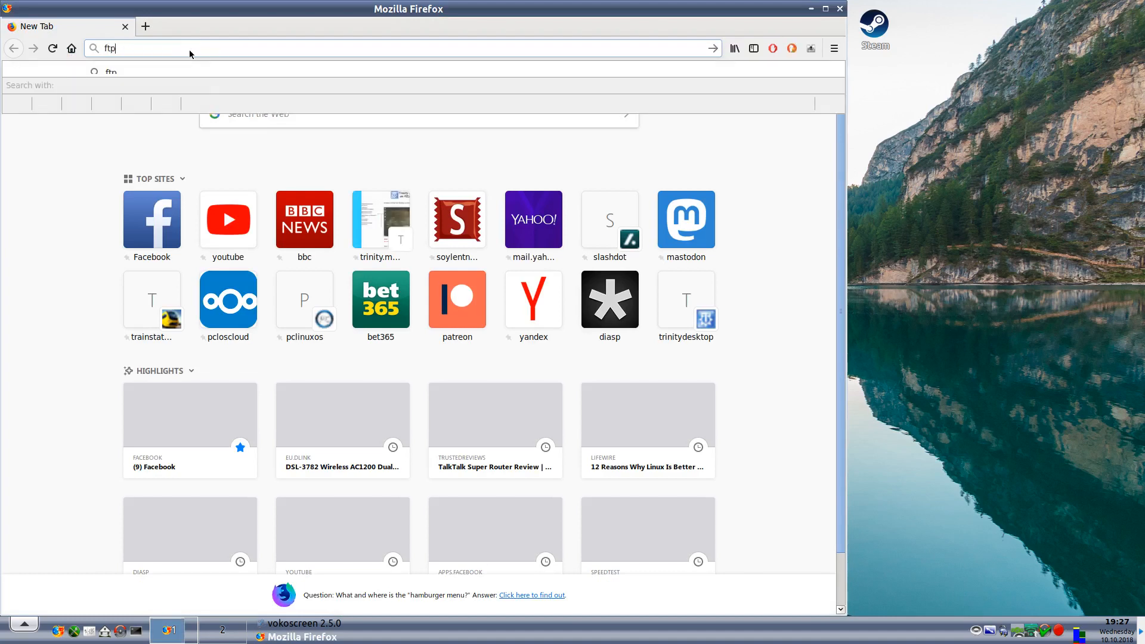
type("://")
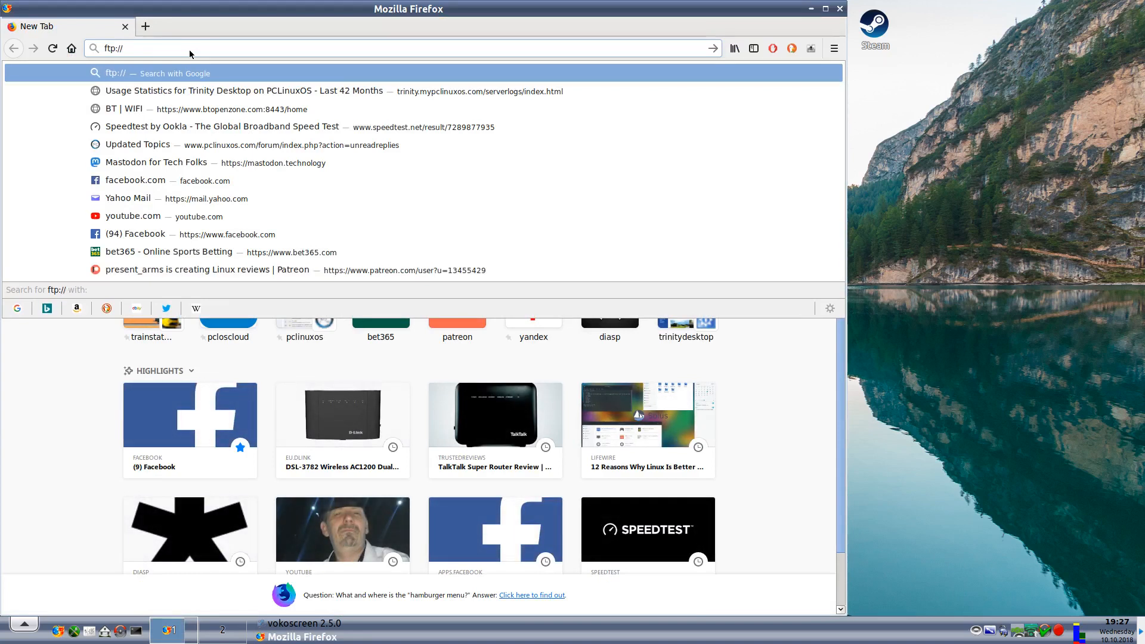
type("localhost")
key("Return")
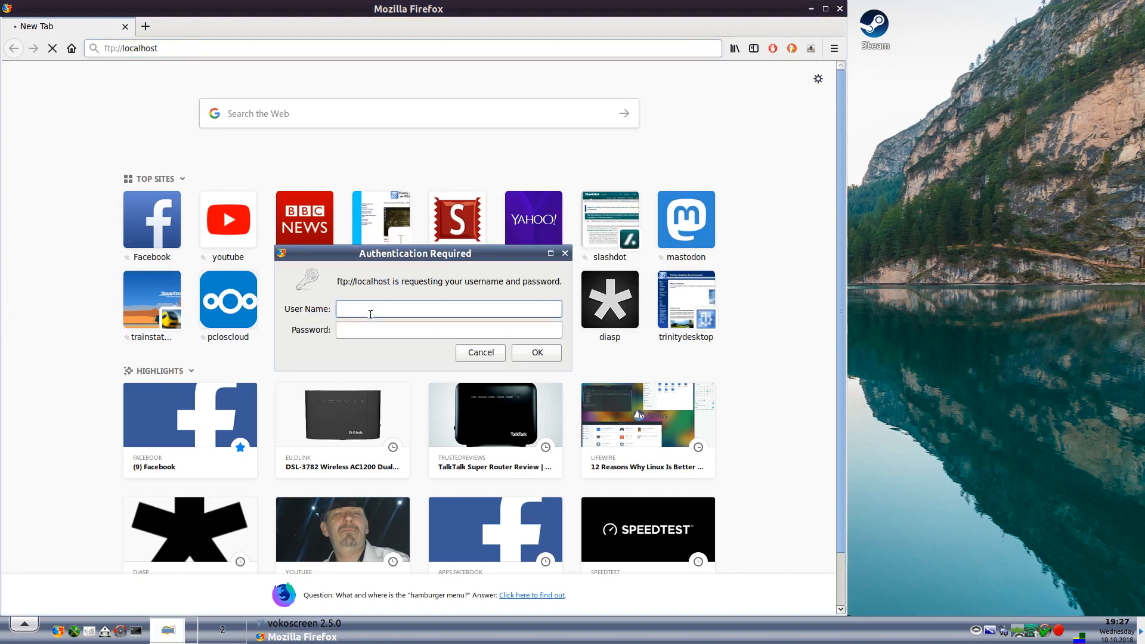
- Log in to the local FTP server with the account user name and password, and decline saving the login
type("resent")
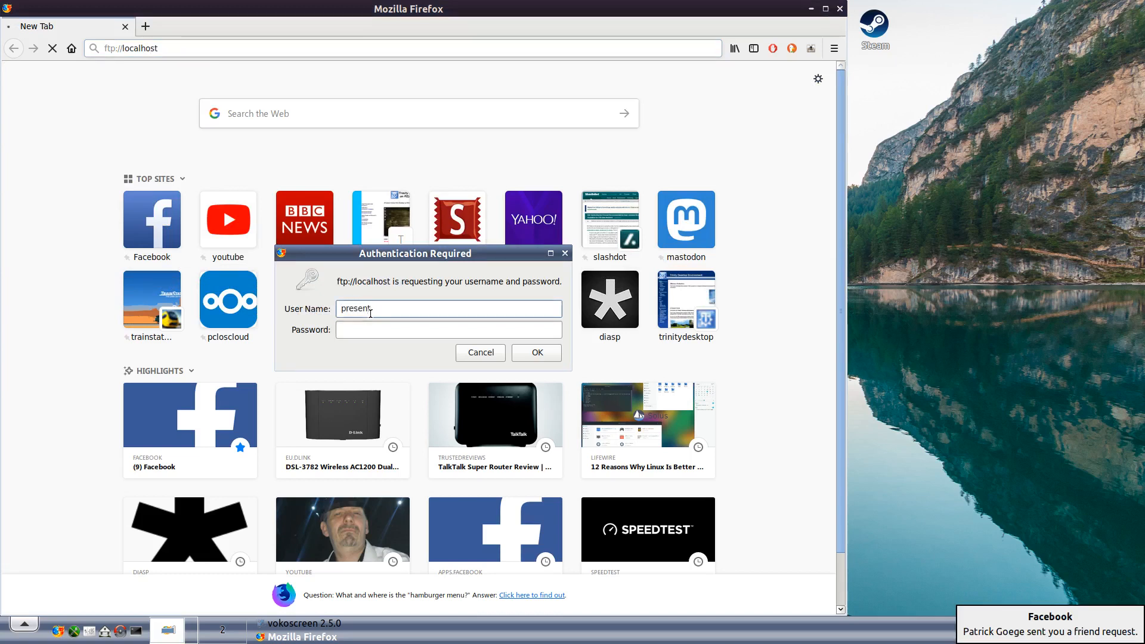
key("Tab")
type("******")
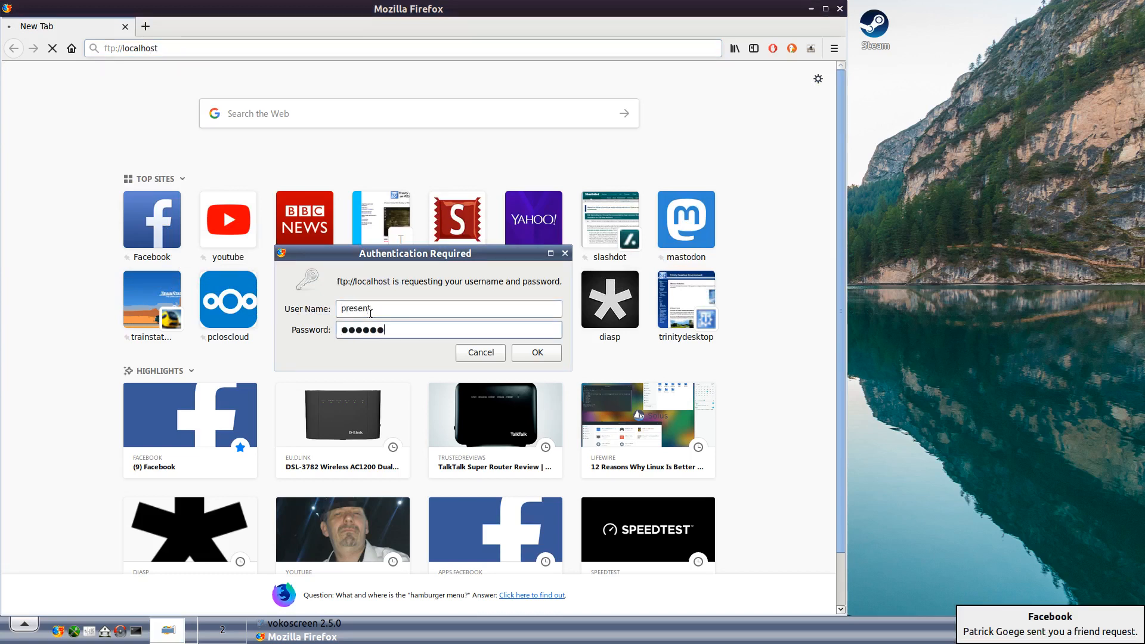
left_click(523, 354)
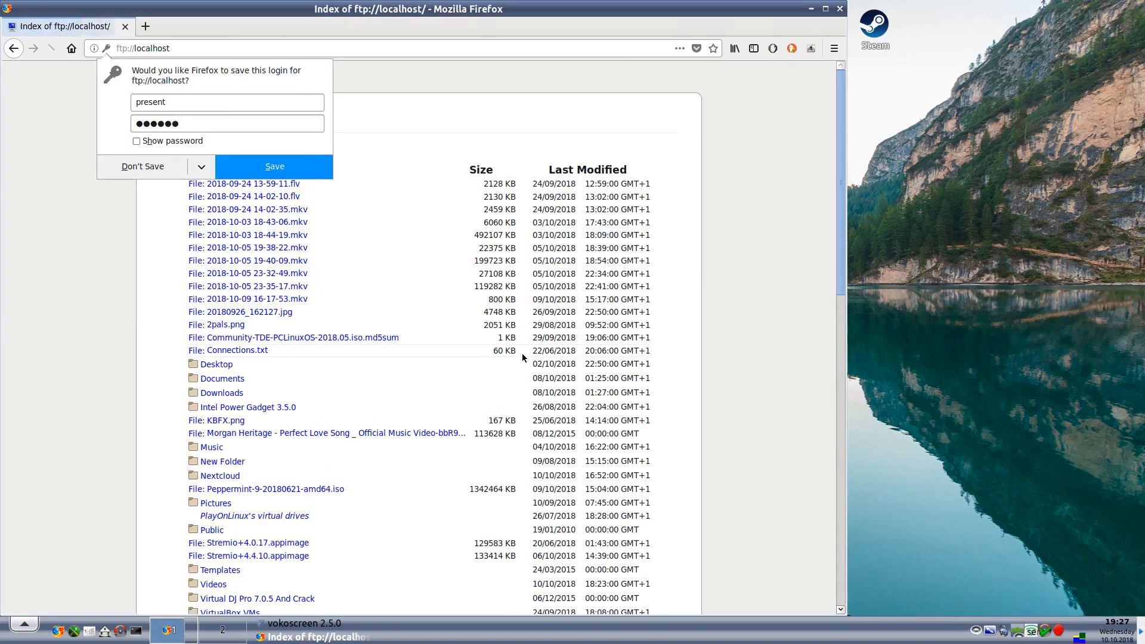
left_click(142, 167)
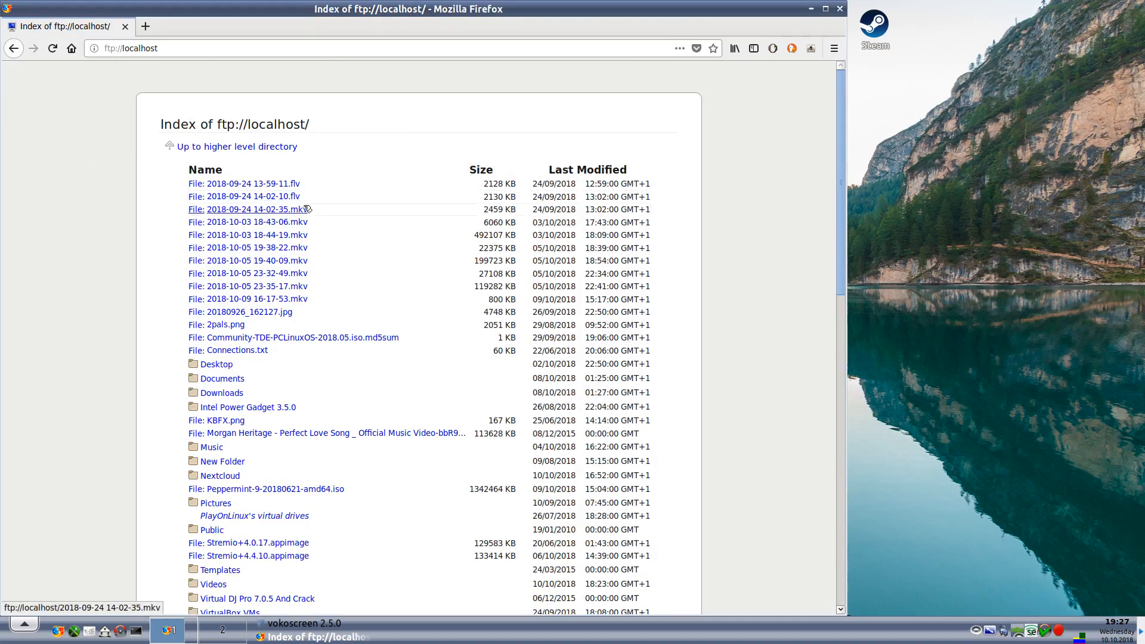
- Look through the whole file listing of the local FTP server and close the browser
scroll(321, 241, "down", 8)
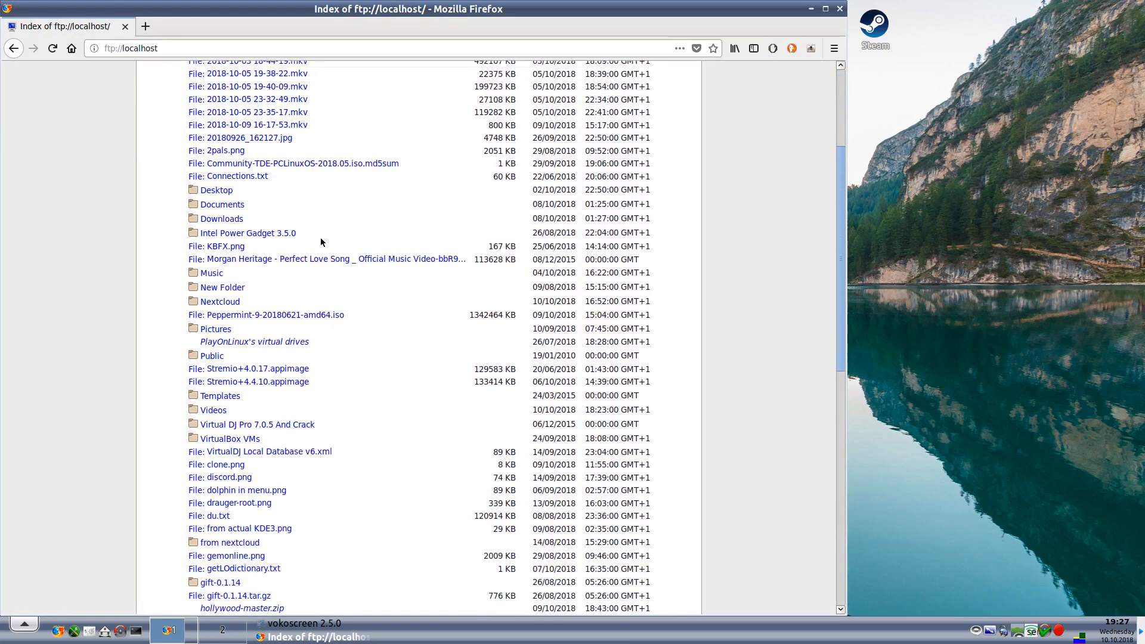
scroll(321, 241, "down", 14)
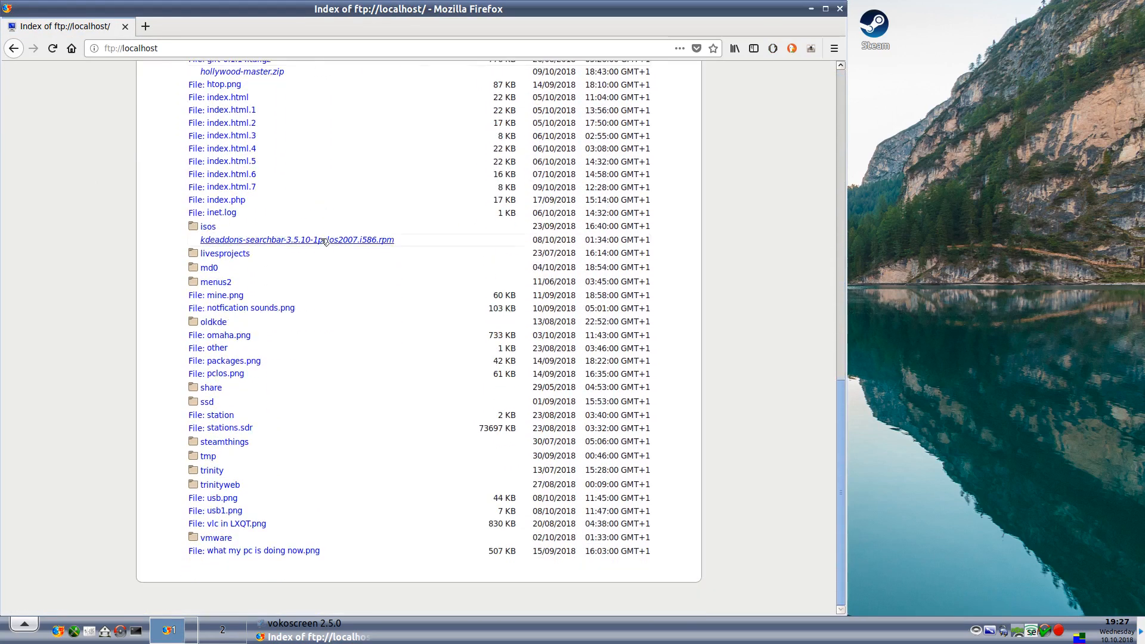
scroll(325, 241, "up", 20)
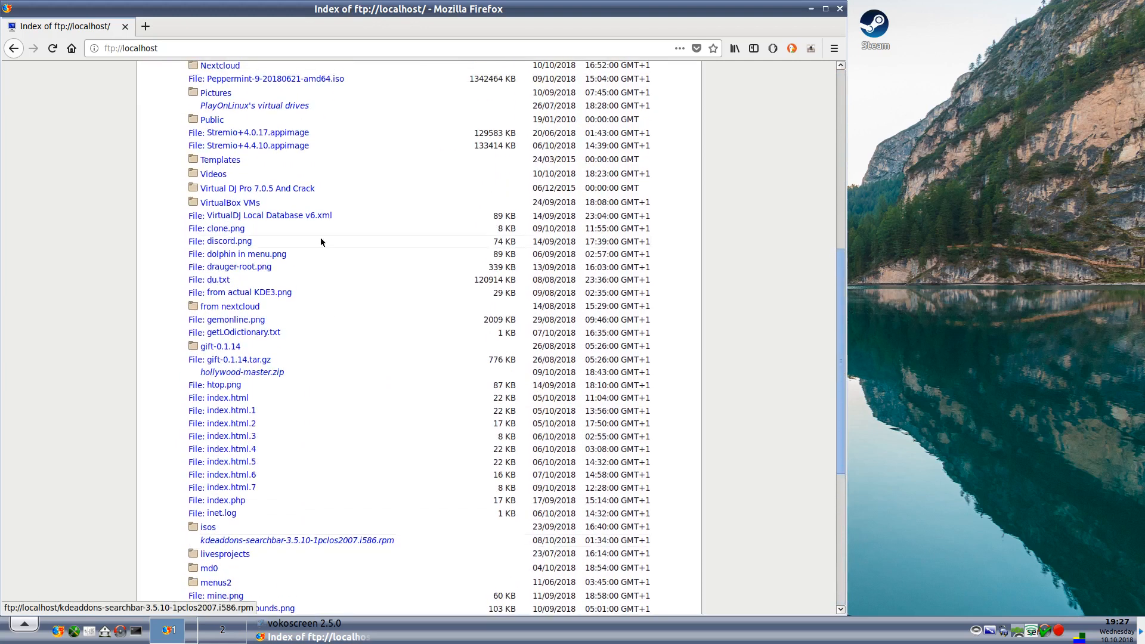
scroll(321, 241, "up", 4)
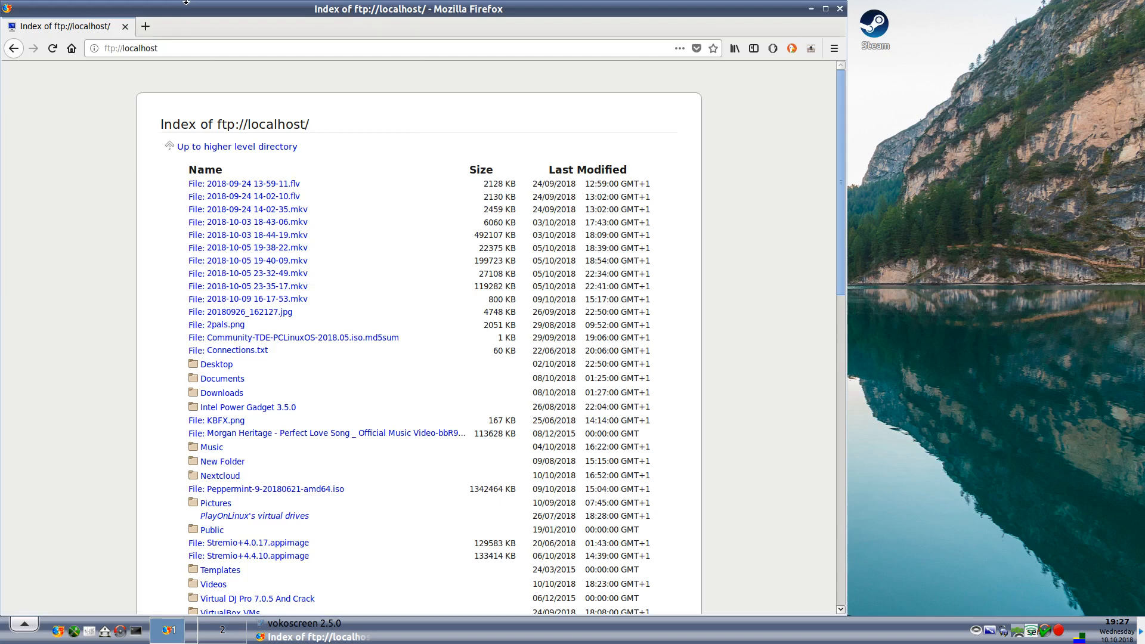
left_click(125, 27)
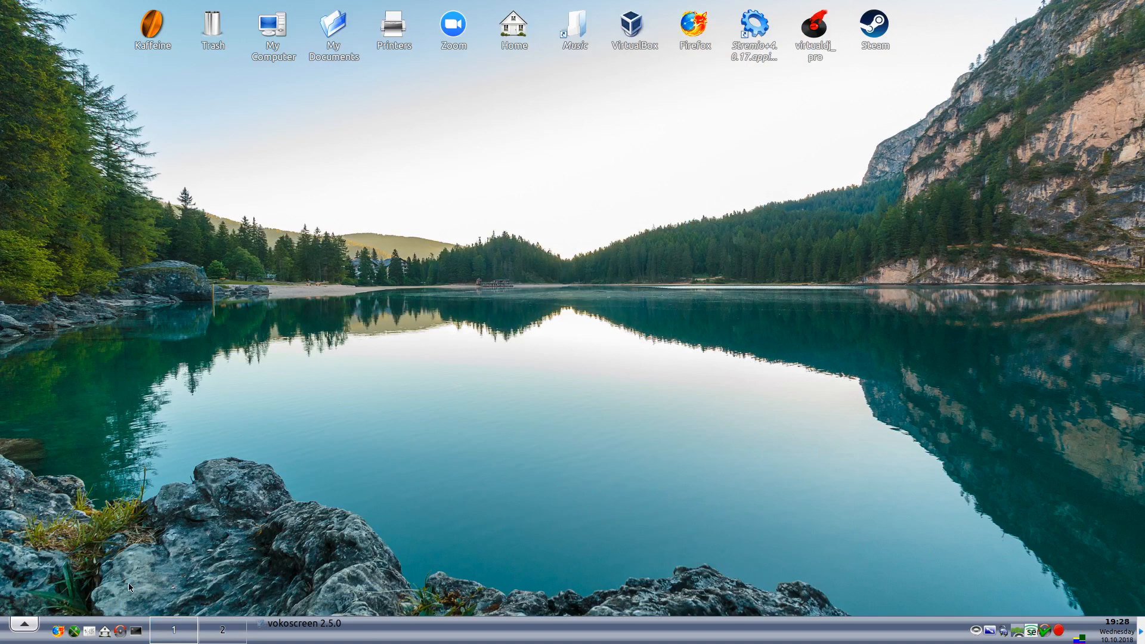
- Reopen the PCLinuxOS Control Center and authenticate with the root password
left_click(74, 634)
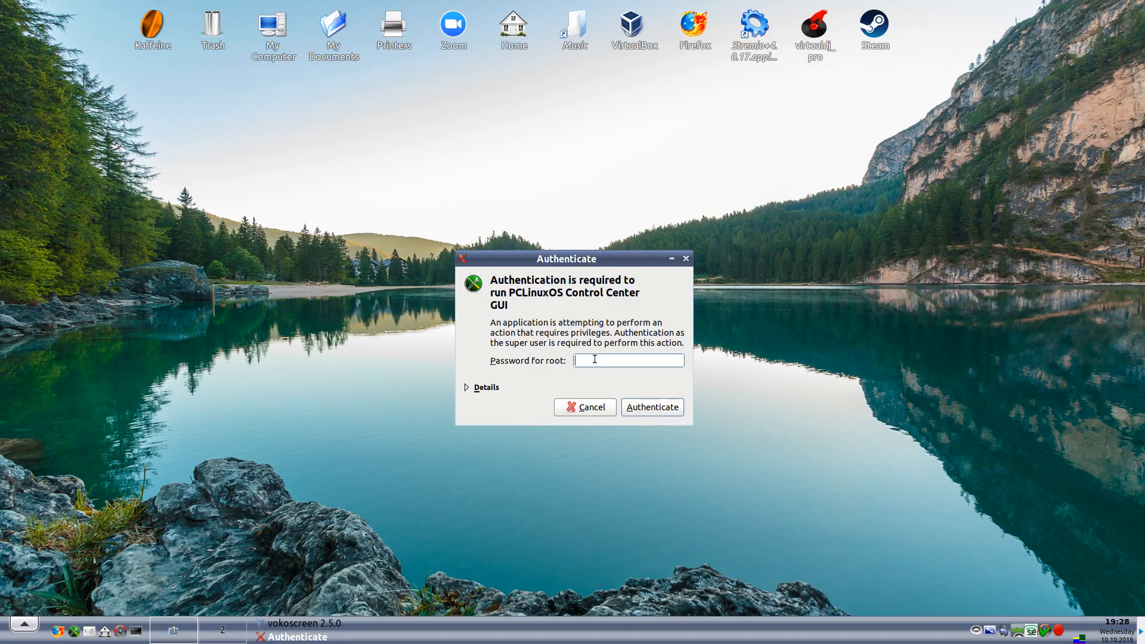
type("••••••")
key("Return")
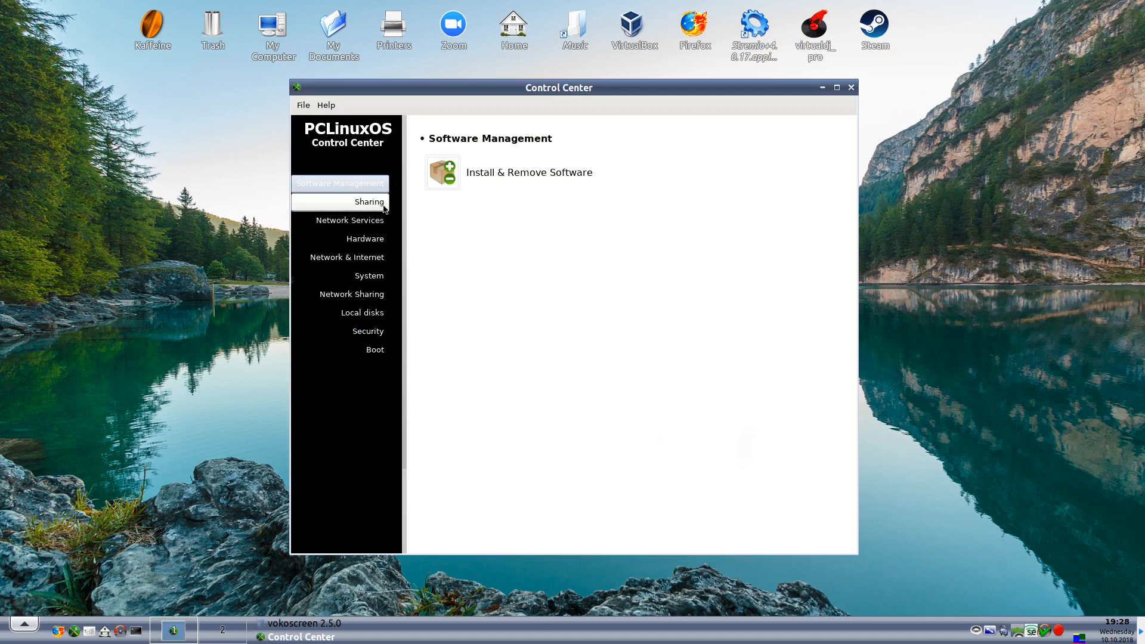
- Launch the web server configuration in the Sharing category and install the missing apache-mpm-prefork package
left_click(383, 206)
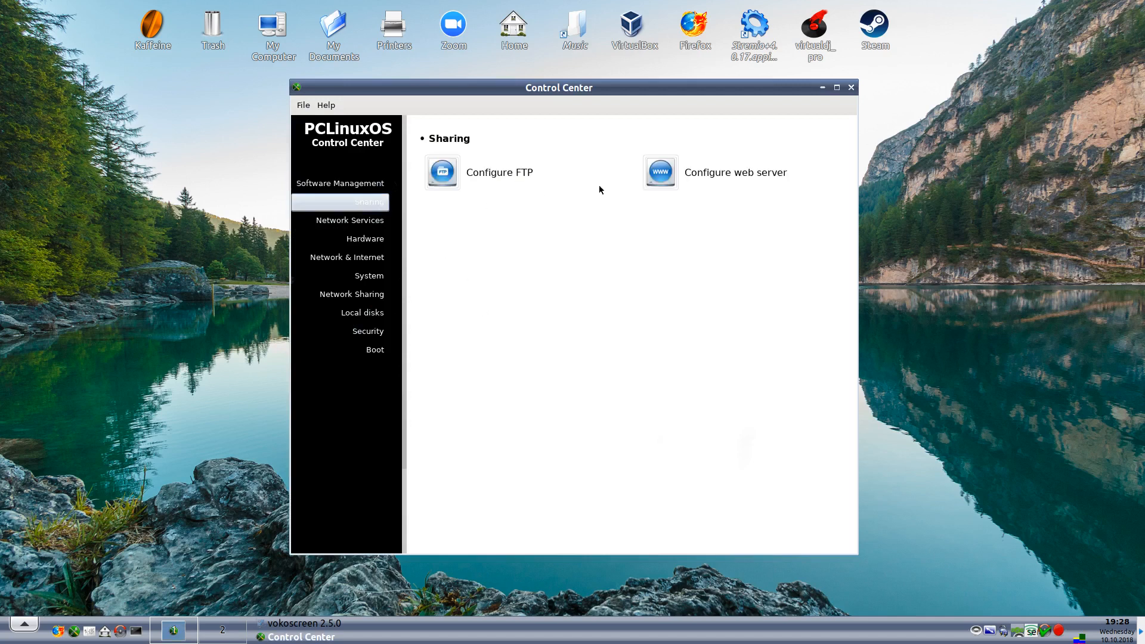
left_click(674, 173)
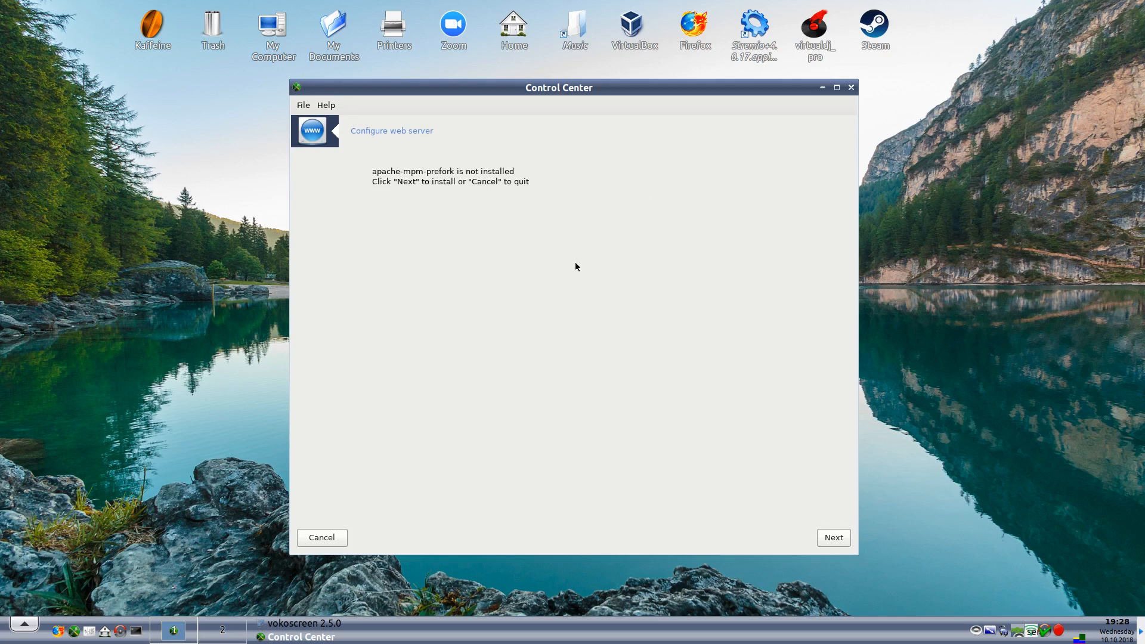
left_click(833, 539)
left_click(835, 540)
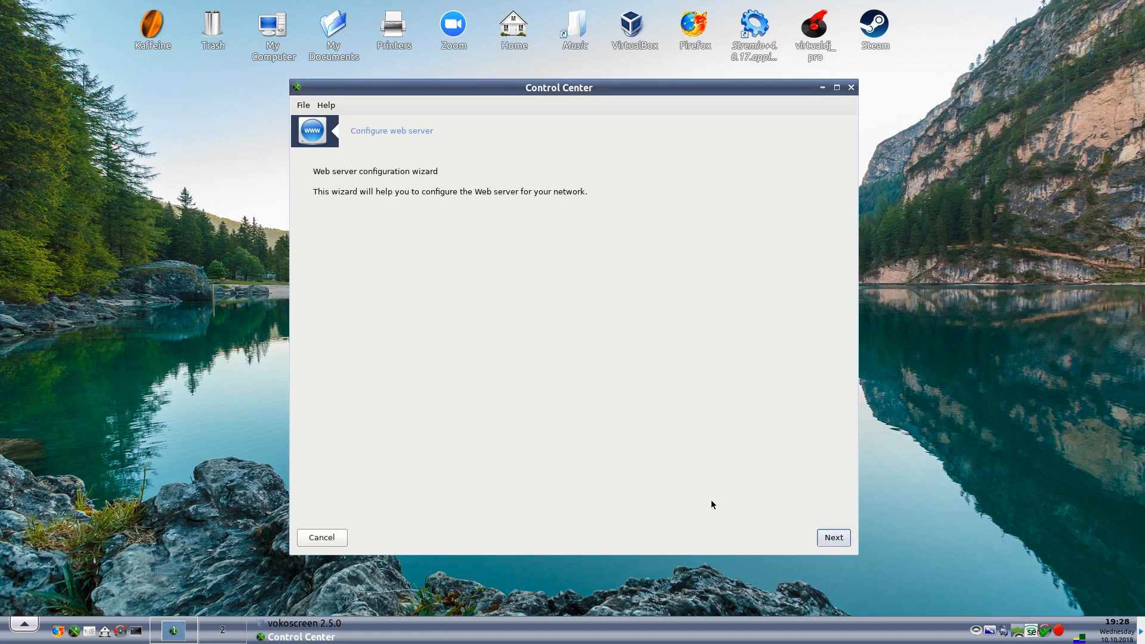
- Keep the web server enabled for both the intranet and the Internet, and allow user home directories with public_html as the sub-directory
left_click(835, 538)
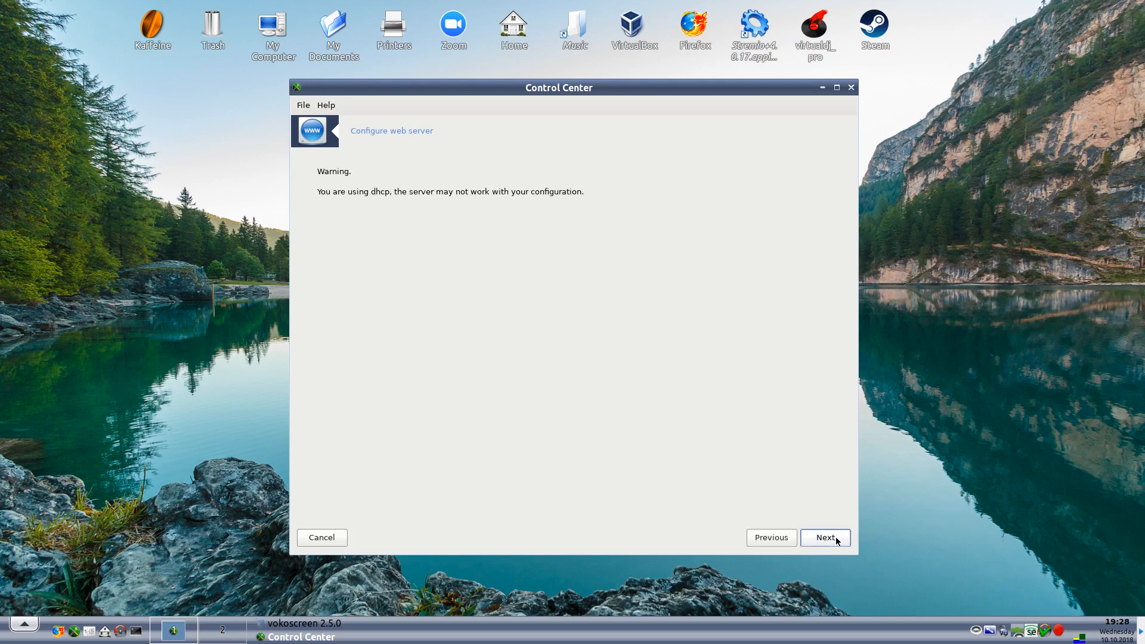
left_click(837, 541)
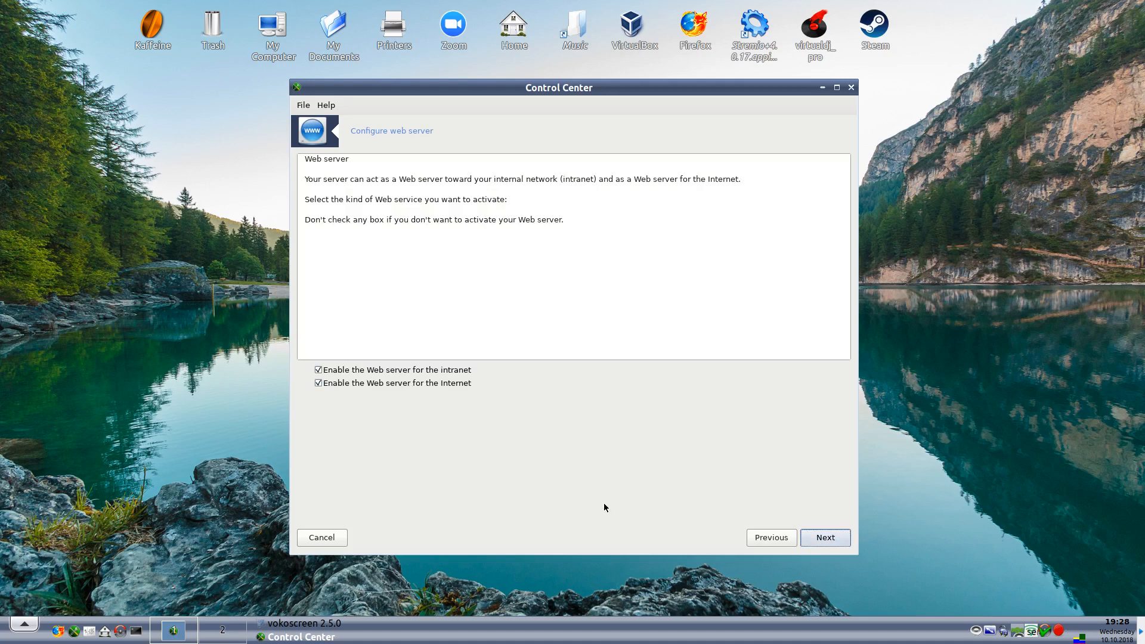
left_click(825, 538)
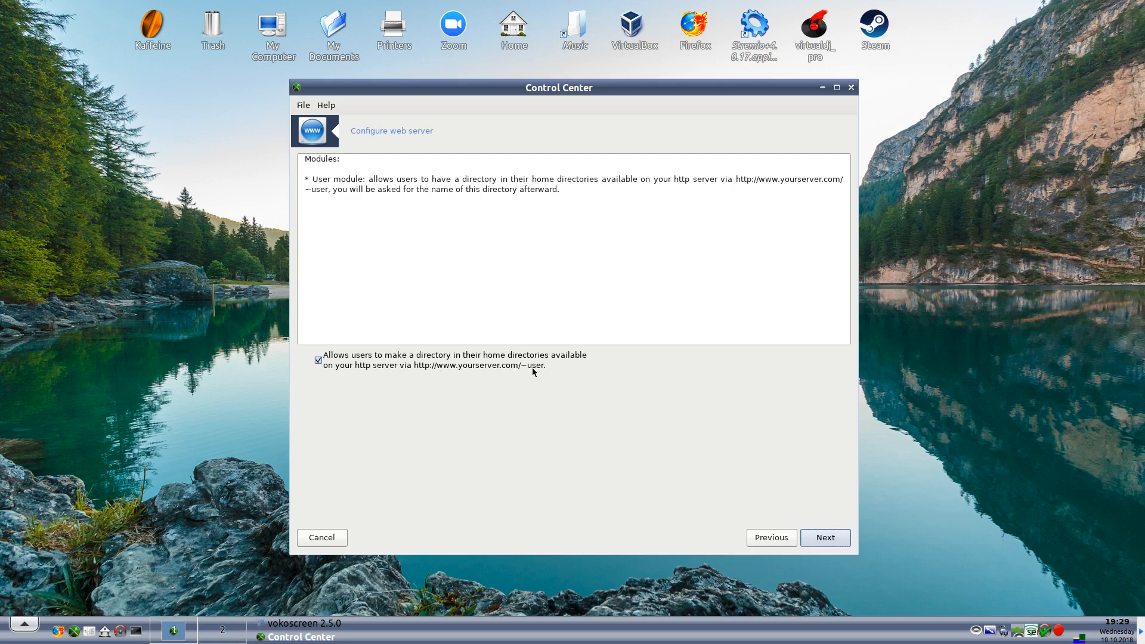
left_click(824, 539)
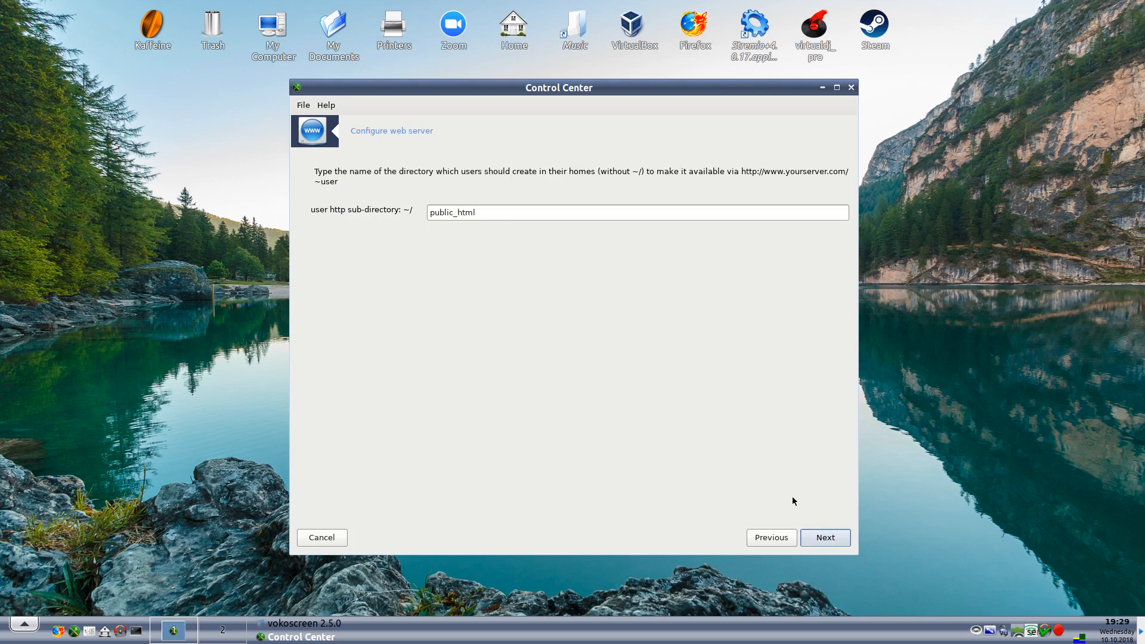
left_click(834, 541)
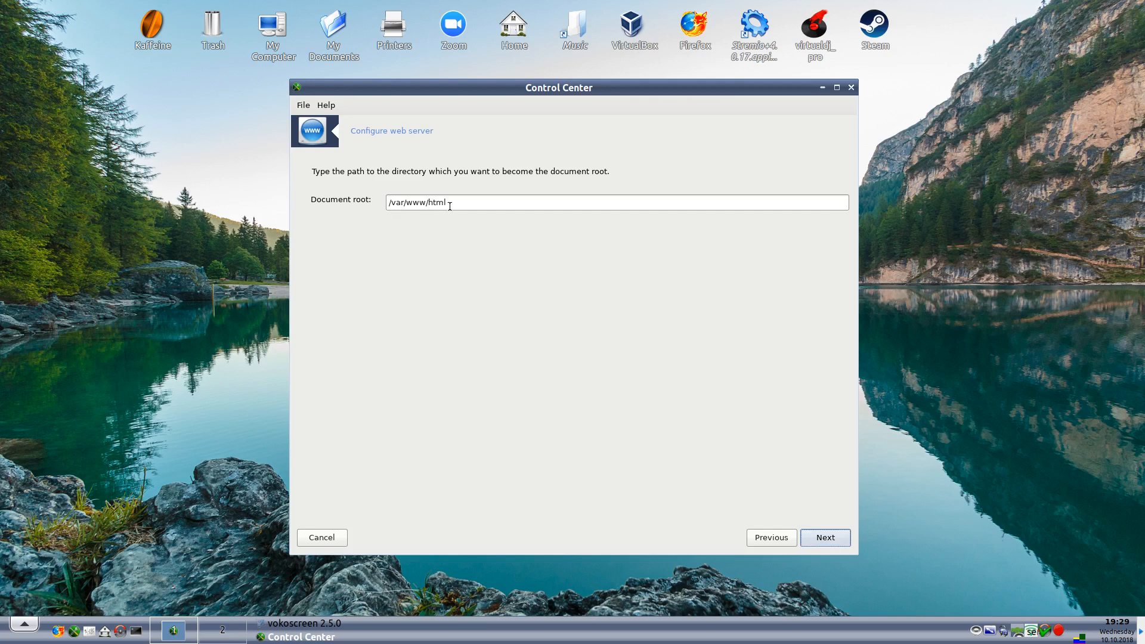
- Accept /var/www/html as the document root, apply the web server configuration to finish the wizard, and close the Control Center
left_click(830, 539)
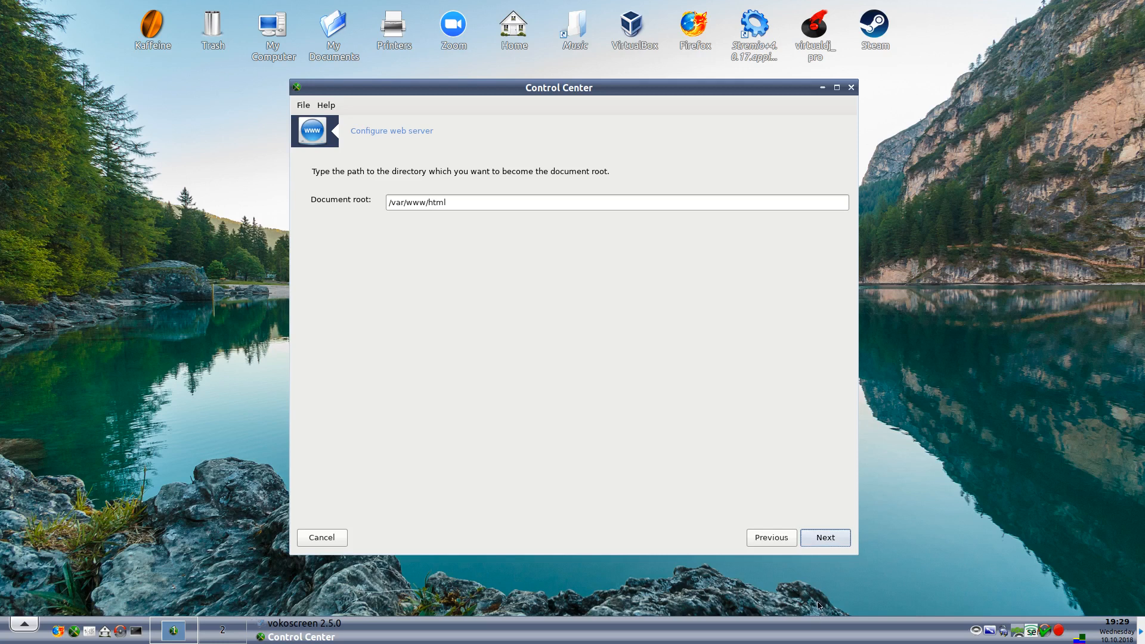
left_click(828, 541)
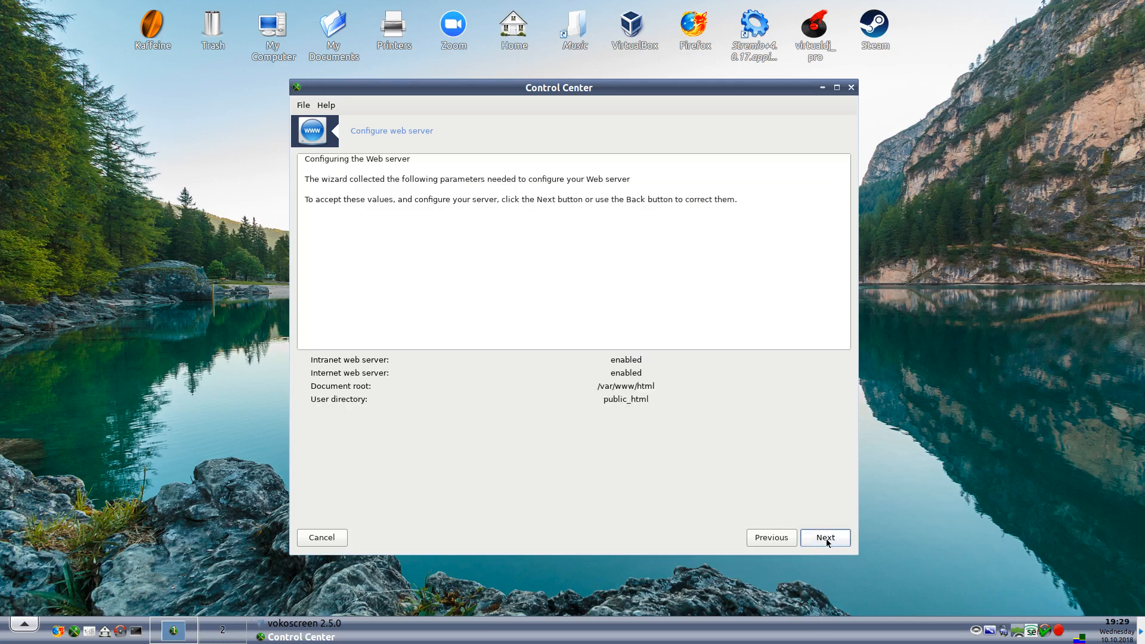
left_click(827, 540)
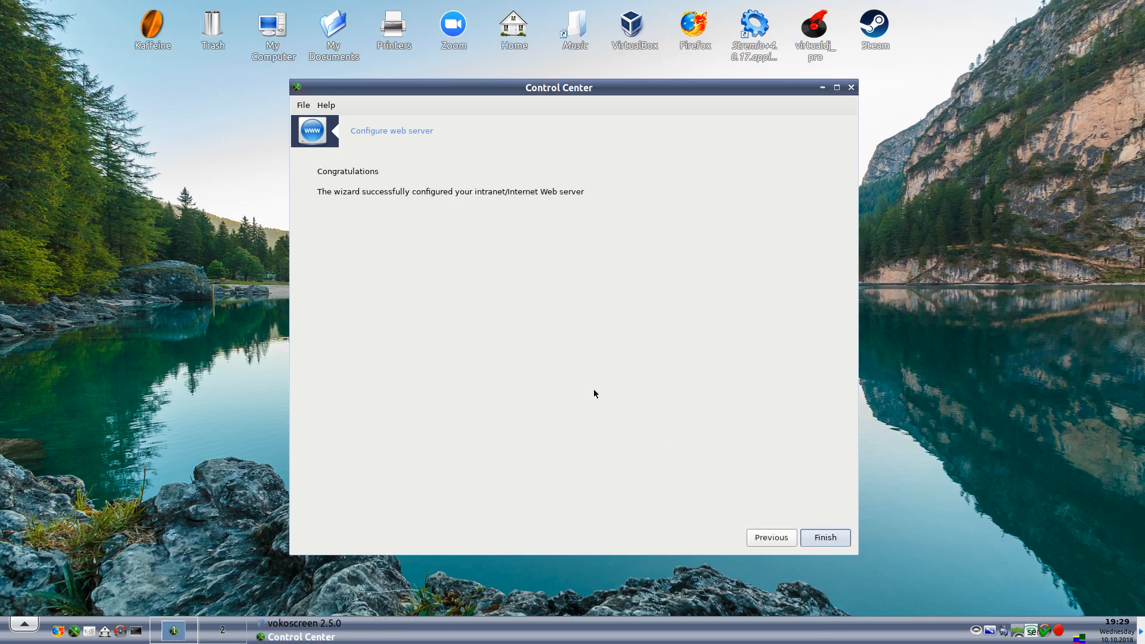
left_click(816, 540)
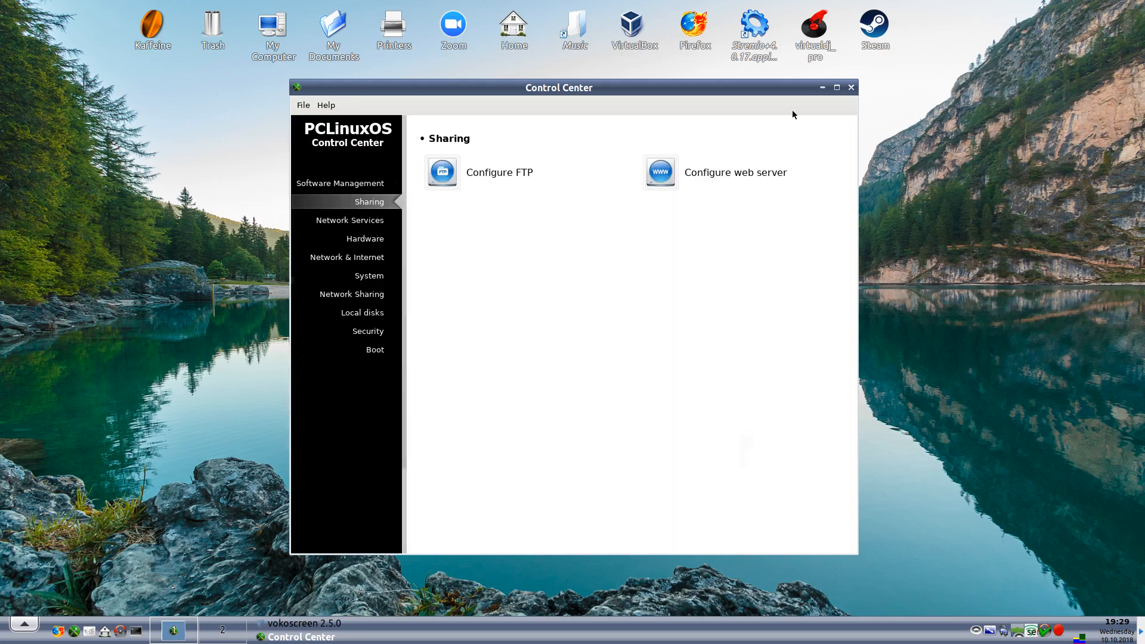
left_click(852, 89)
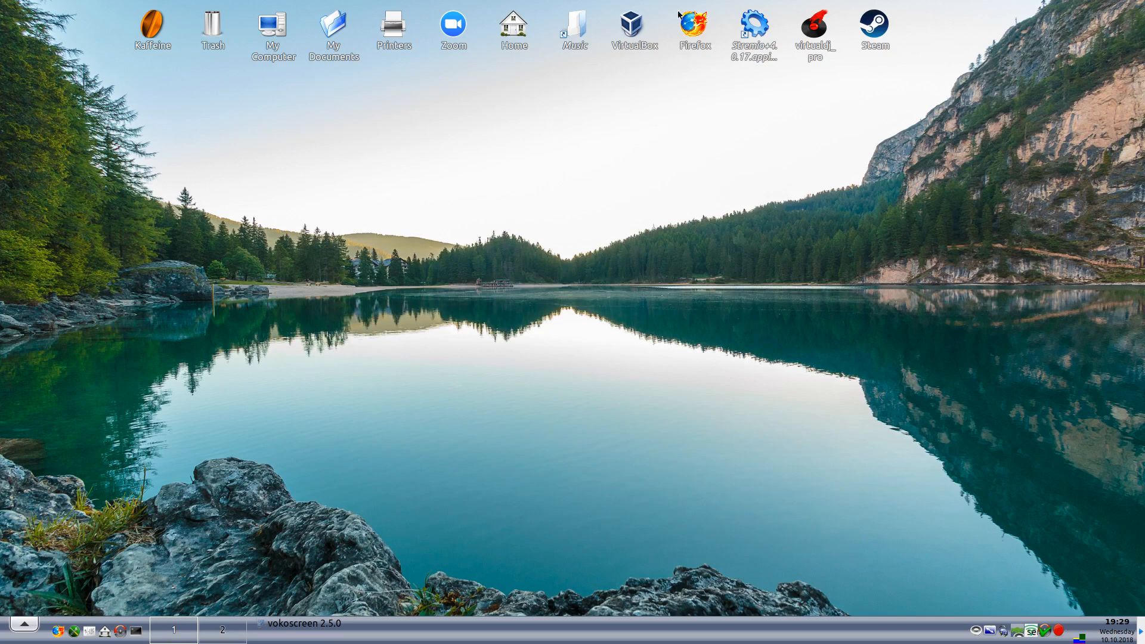
double_click(696, 33)
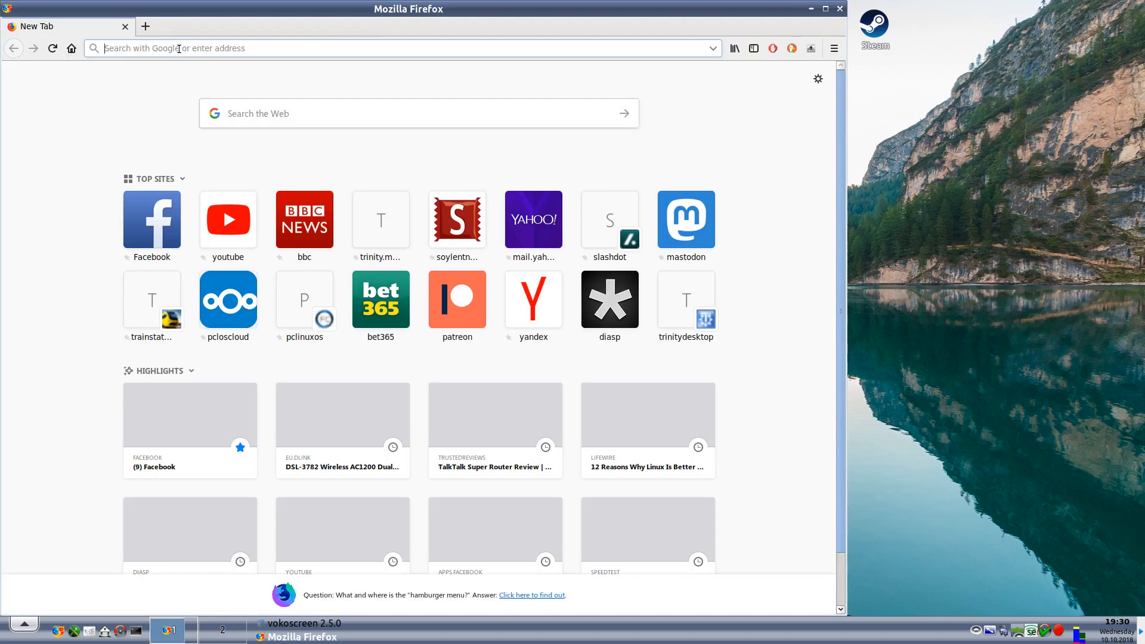
type("hth")
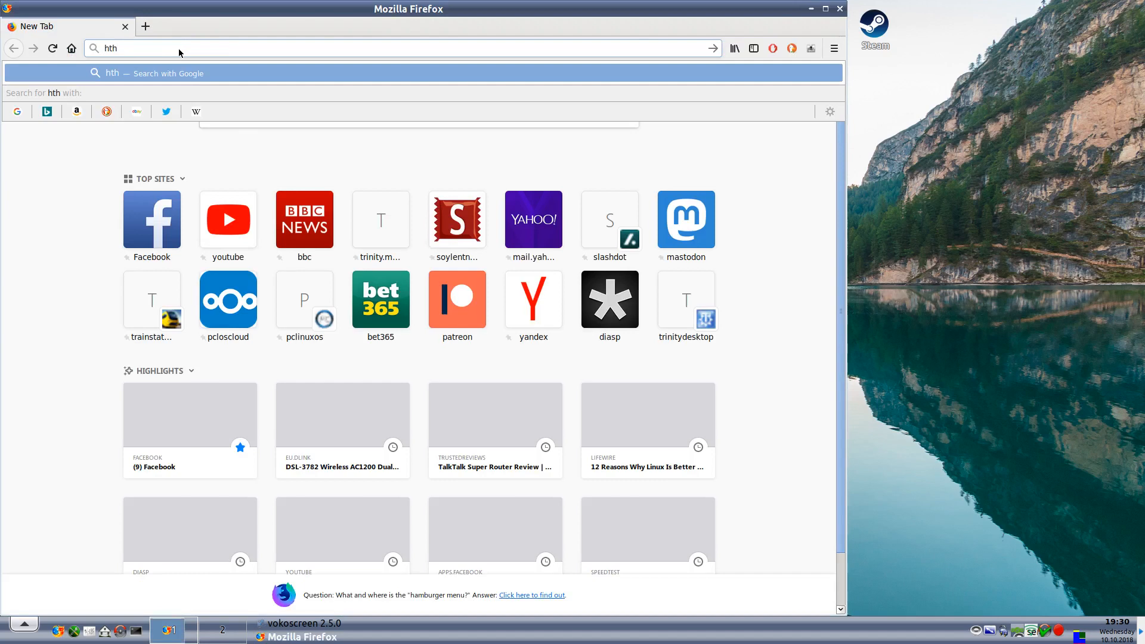
key("BackSpace")
type("tp@")
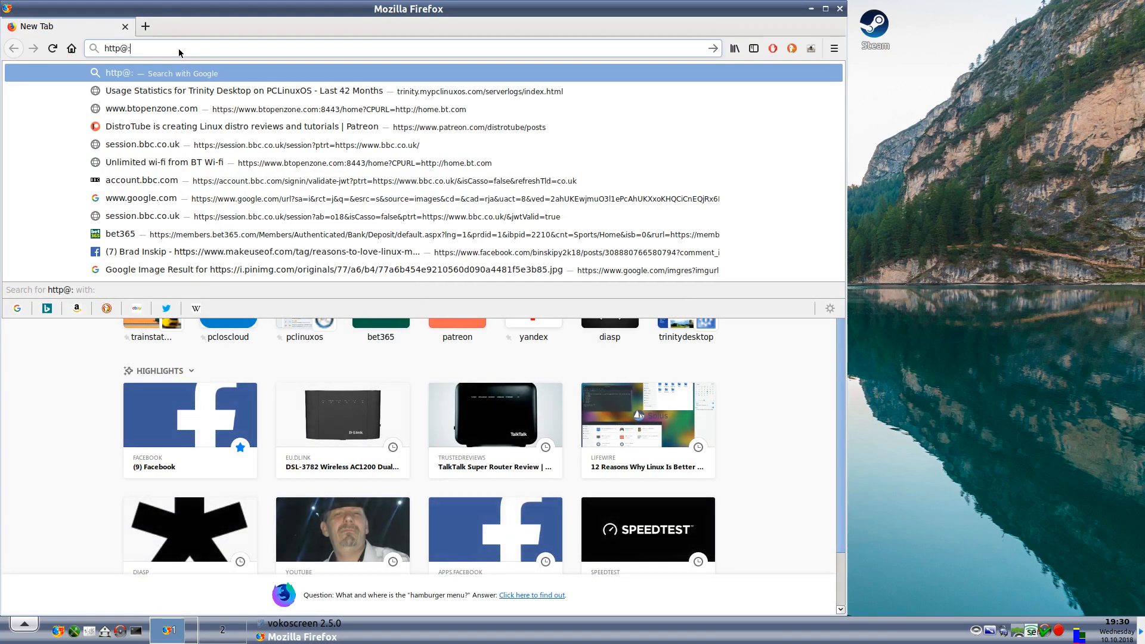
key("BackSpace")
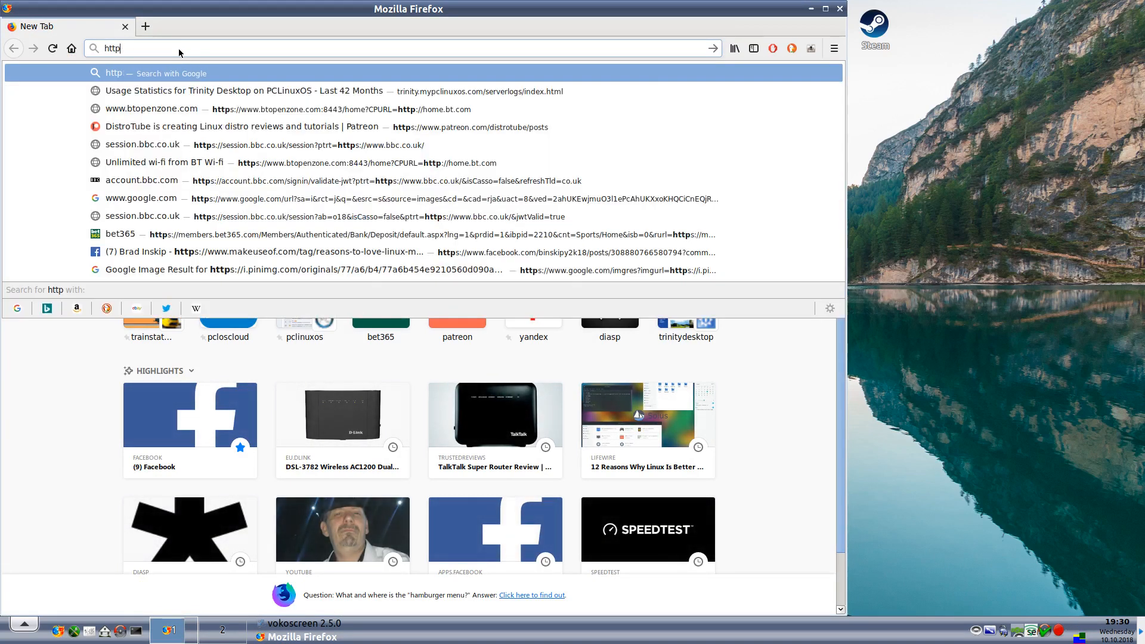
type("://")
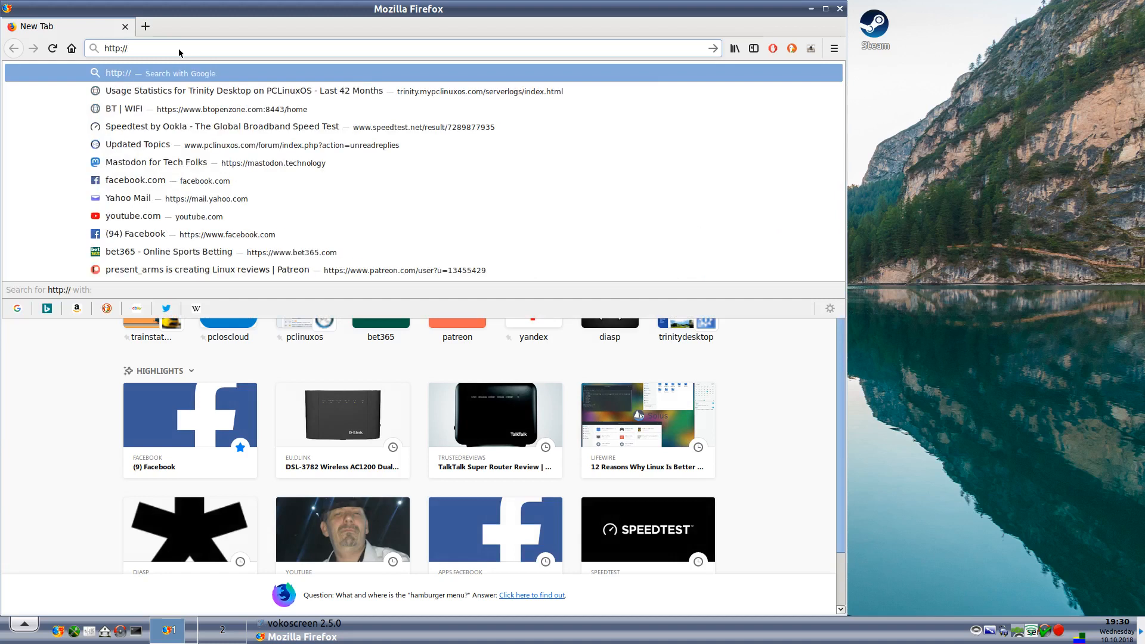
type("localh")
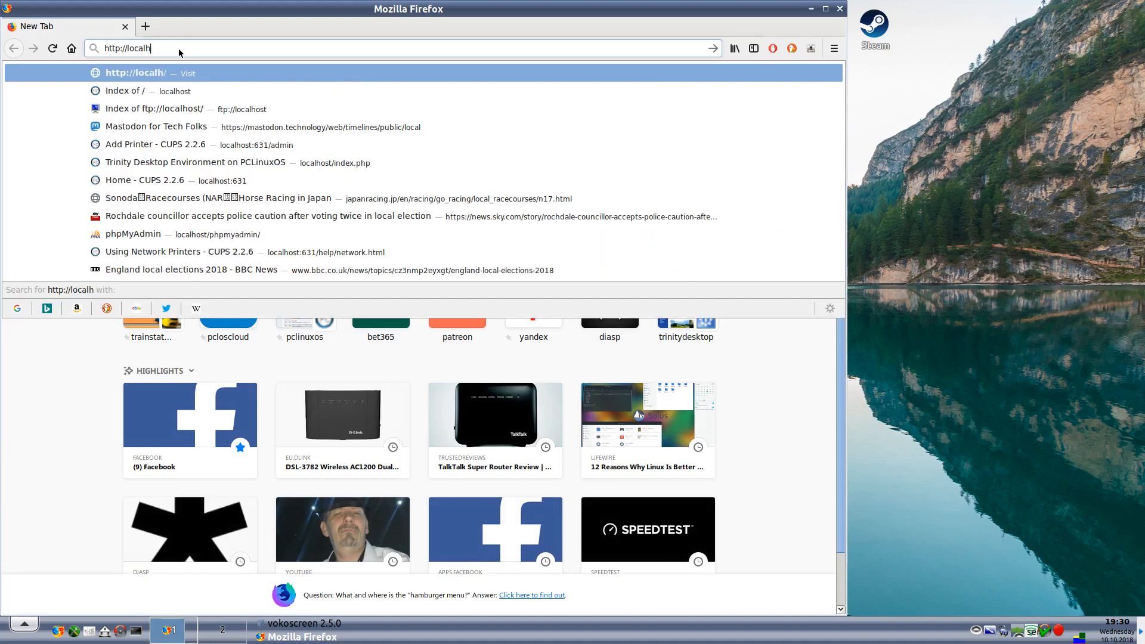
type("ost")
key("Return")
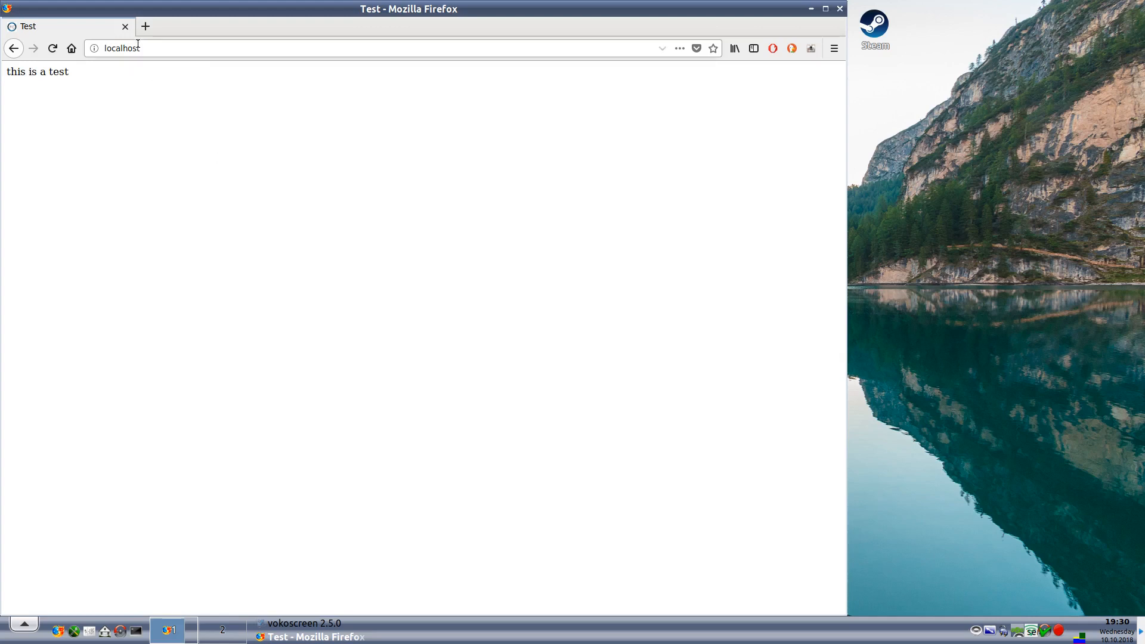
left_click(125, 27)
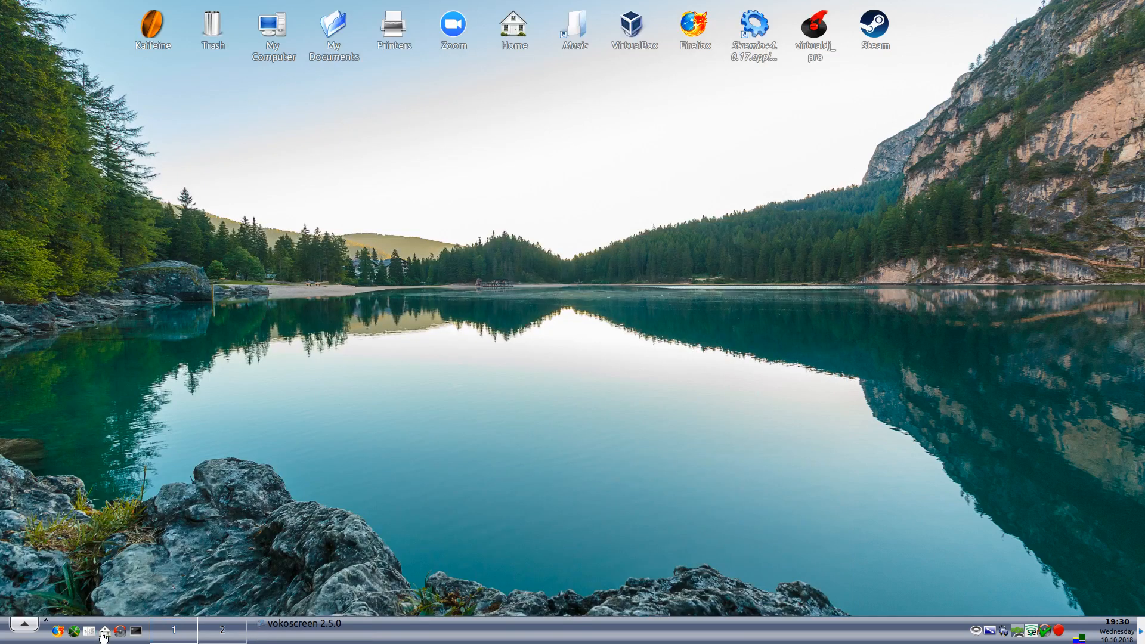
- Launch the SuperUser Konqueror file manager with the root password and browse through /var/www to the html folder
left_click(24, 625)
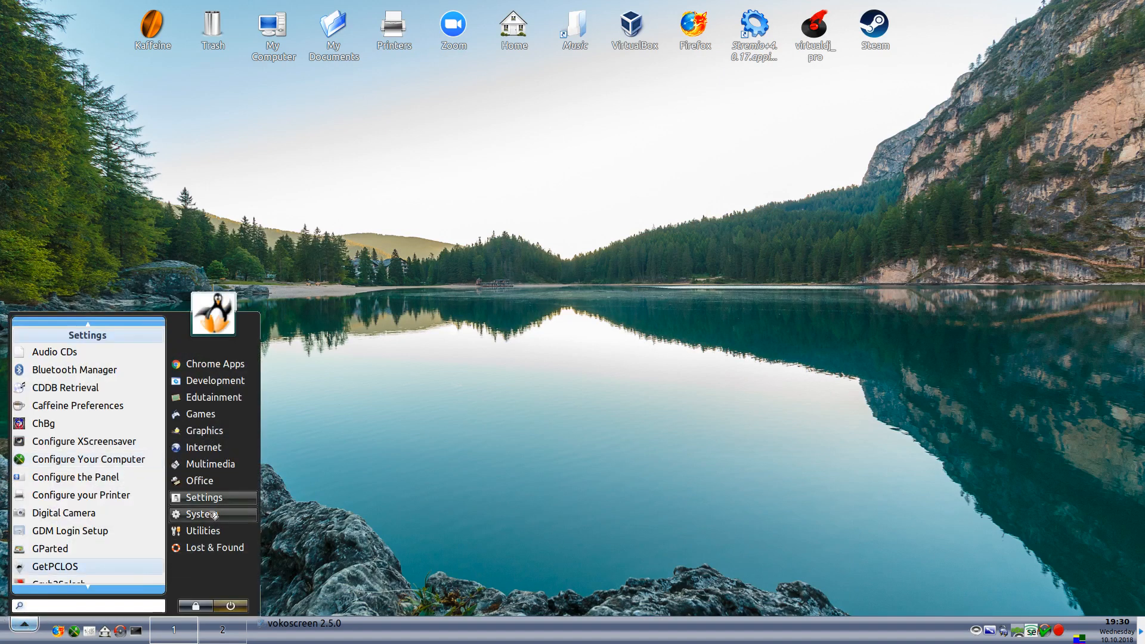
left_click(200, 480)
left_click(200, 514)
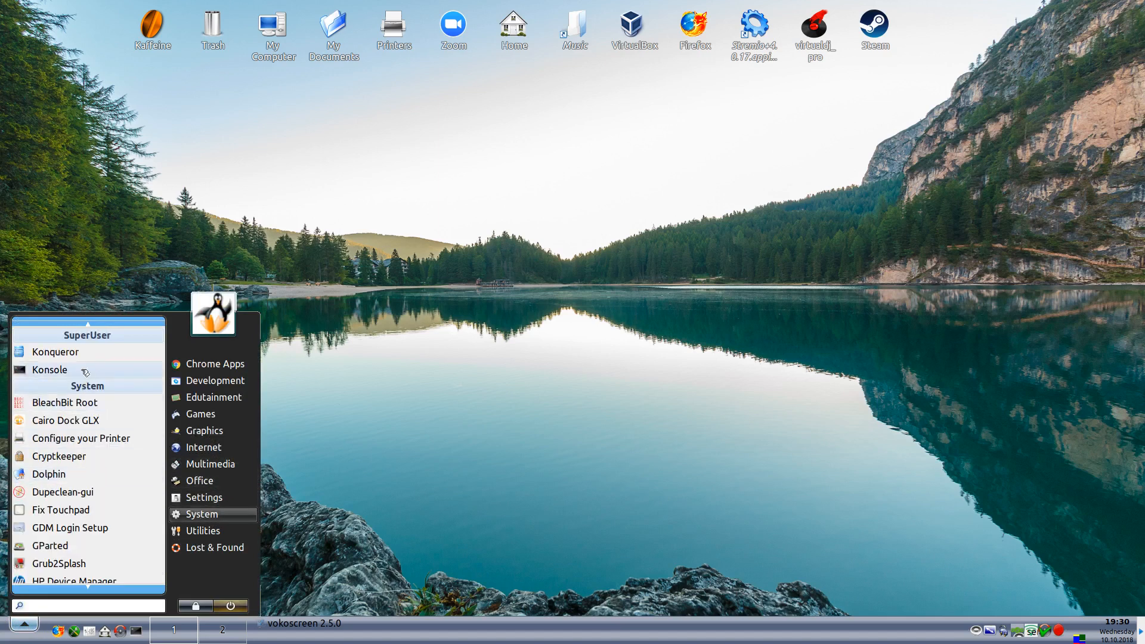
left_click(83, 352)
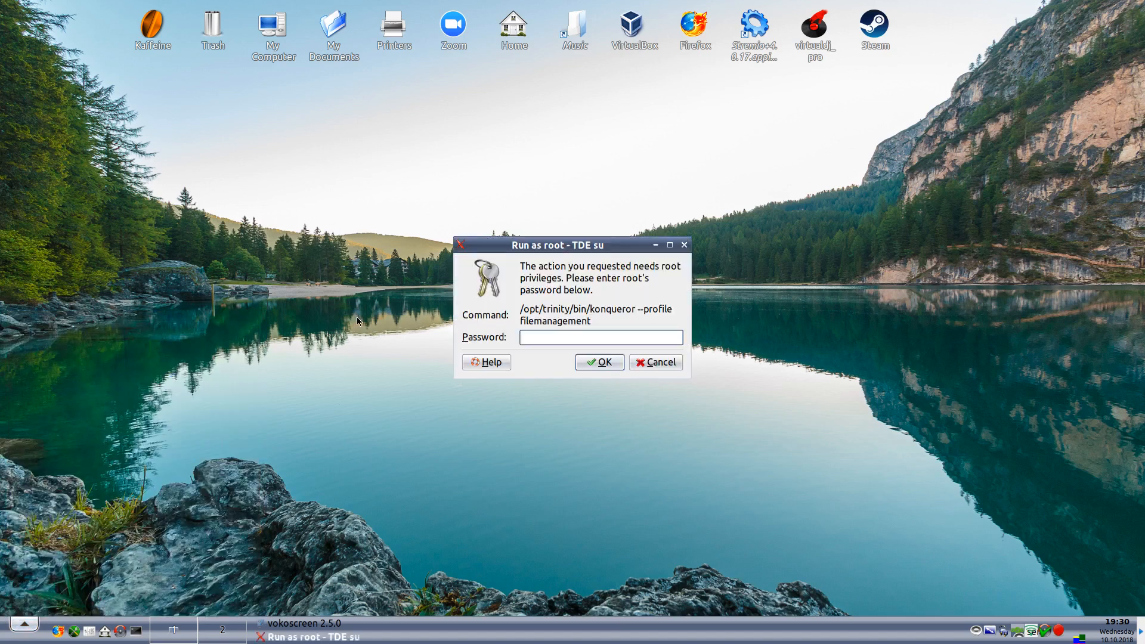
type("*******")
key("Return")
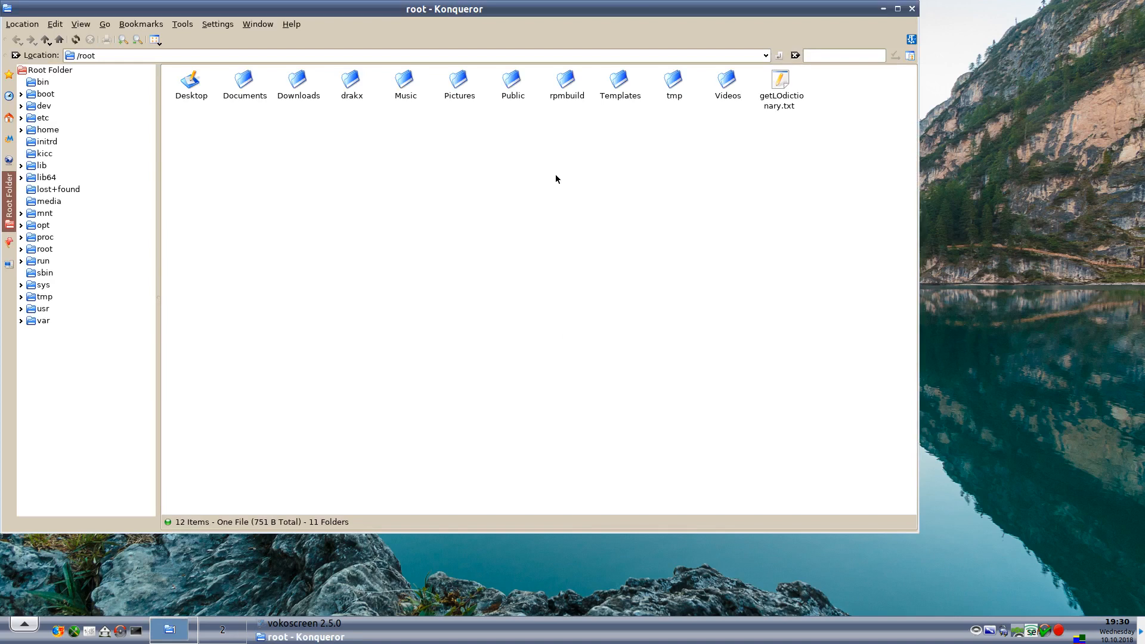
left_click(43, 321)
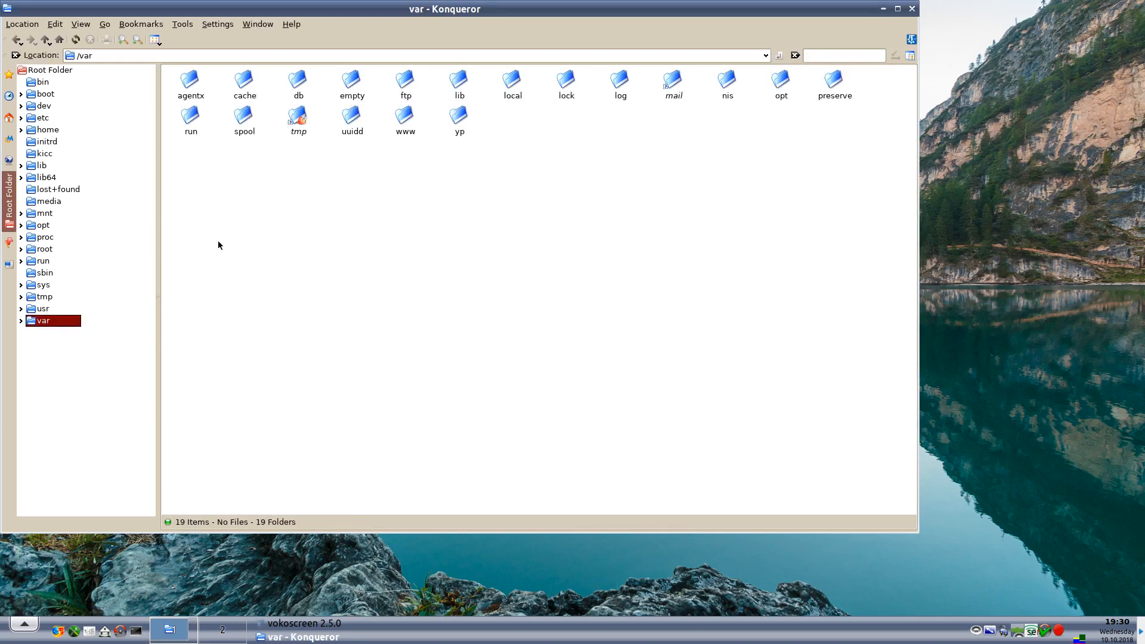
left_click(405, 119)
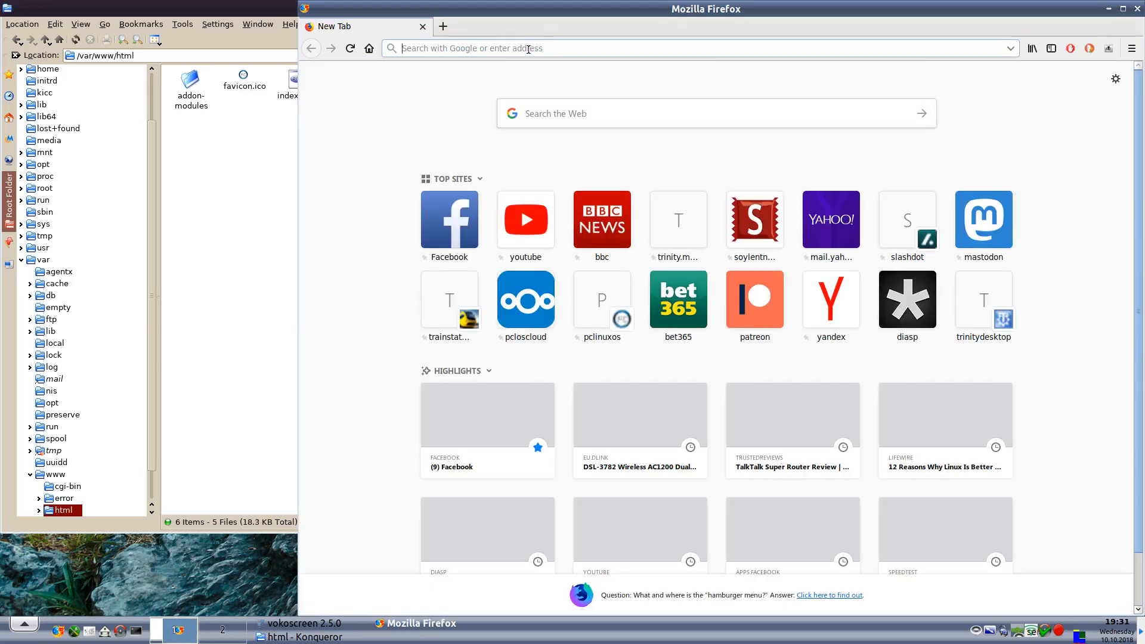
left_click(528, 48)
type("htt")
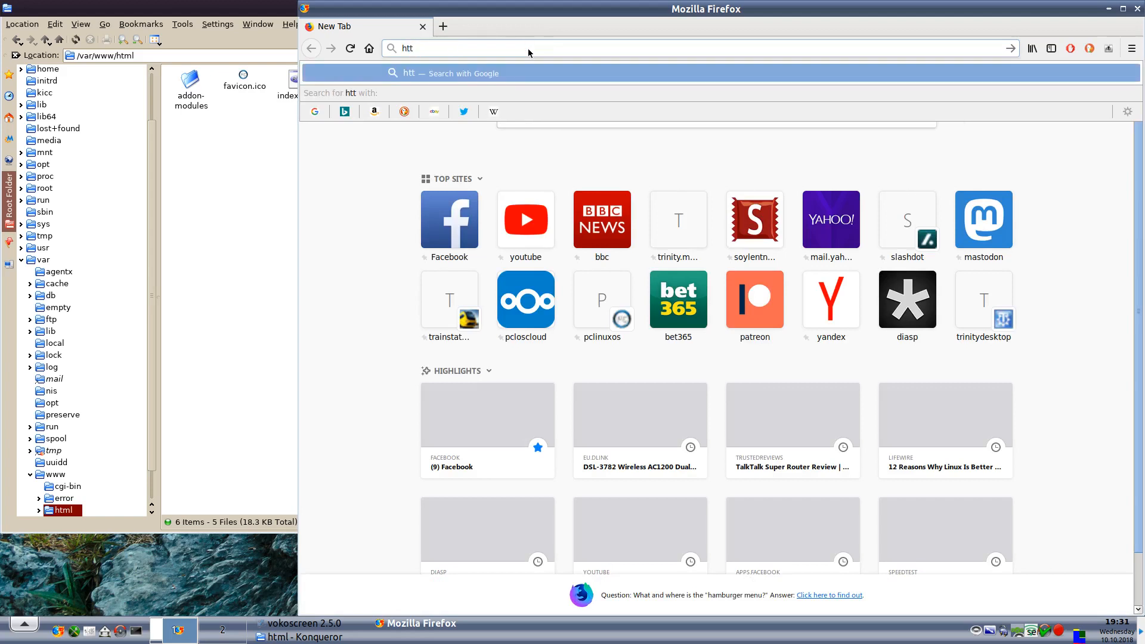
type("p")
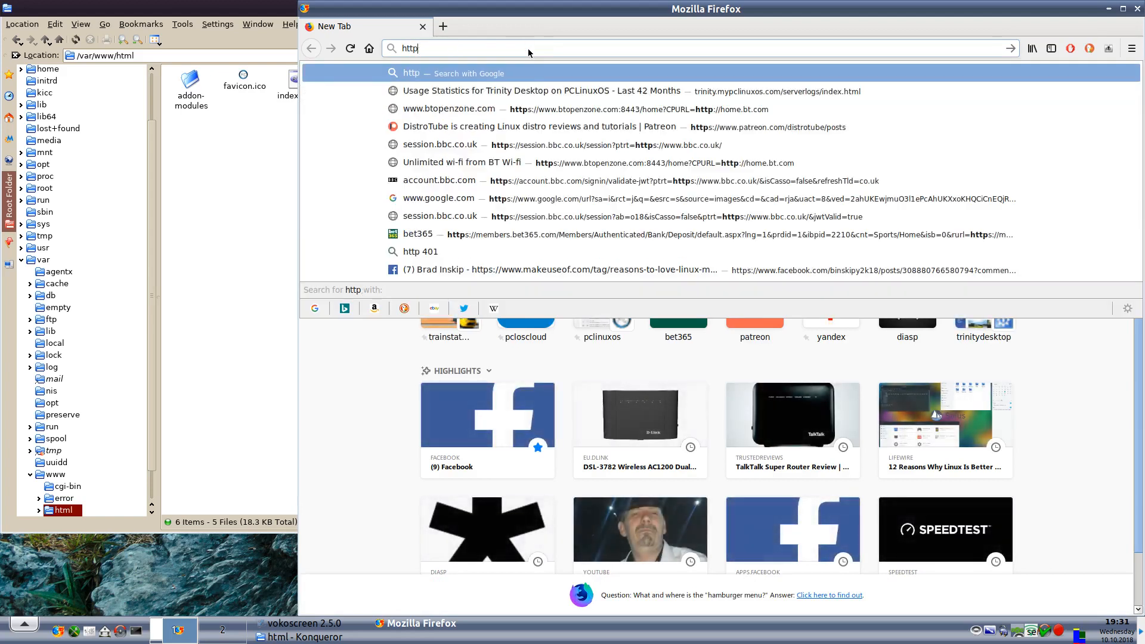
type("://")
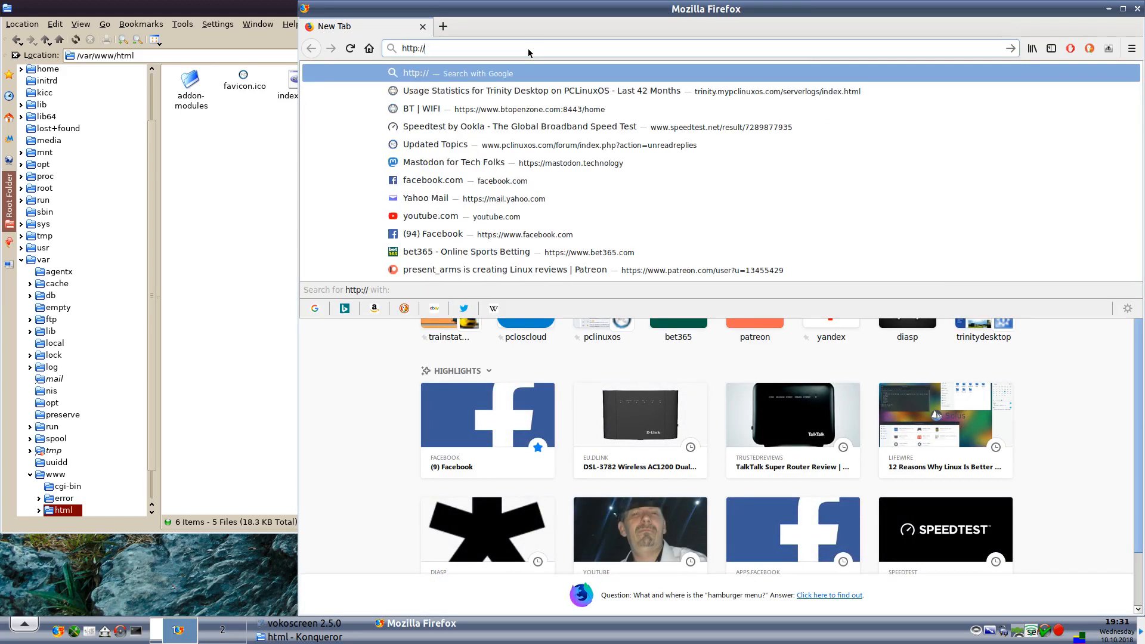
type("lov")
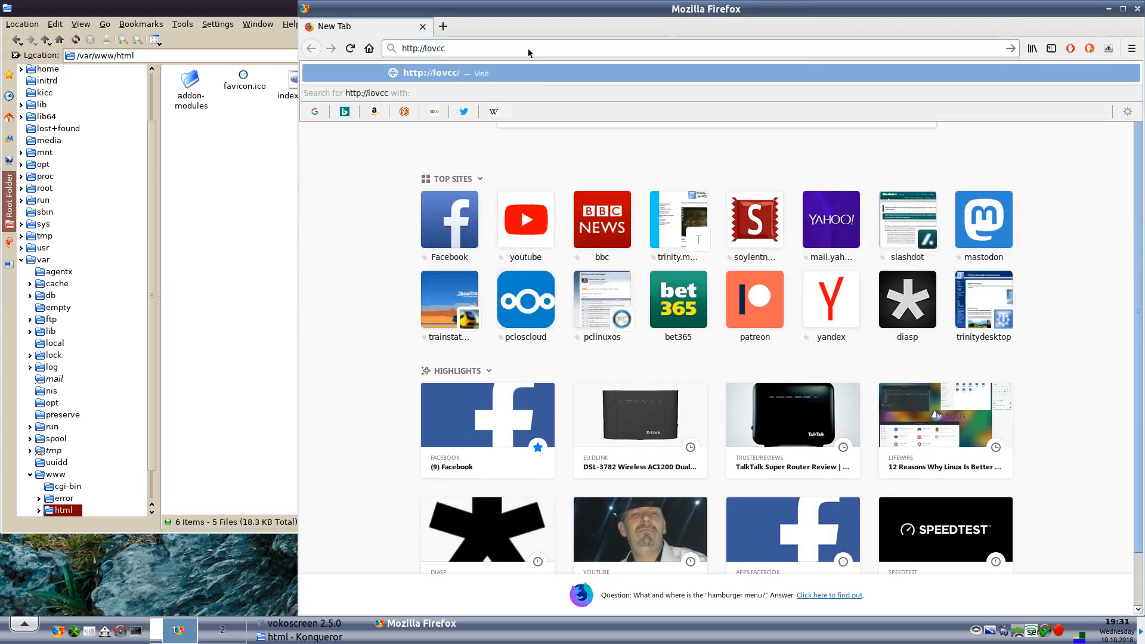
key("BackSpace")
type("c")
key("Return")
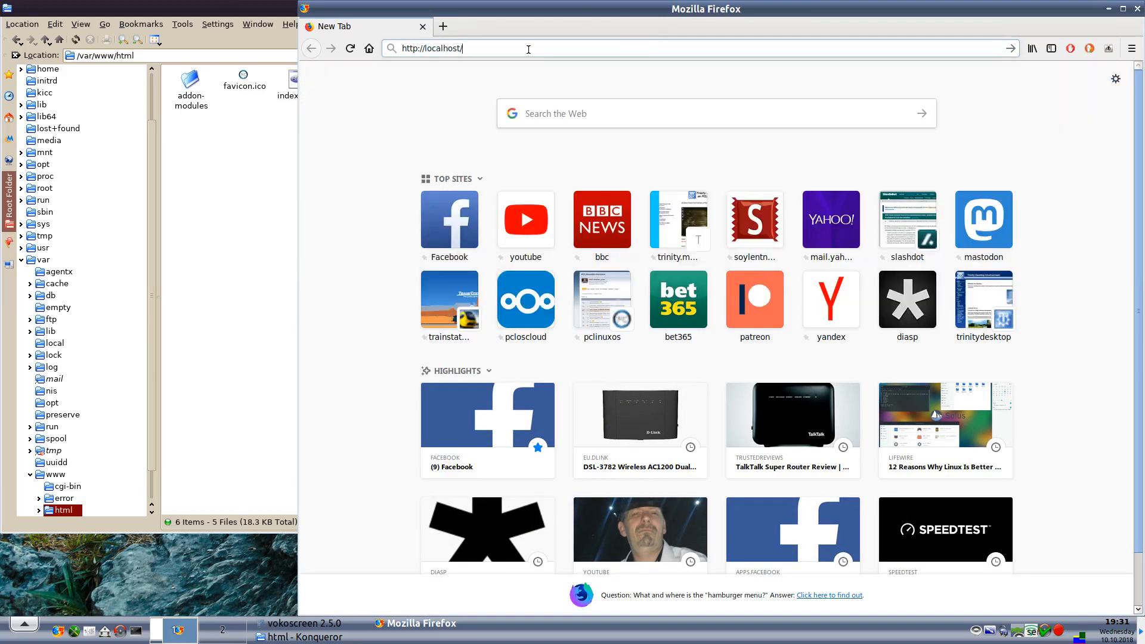
type("indec")
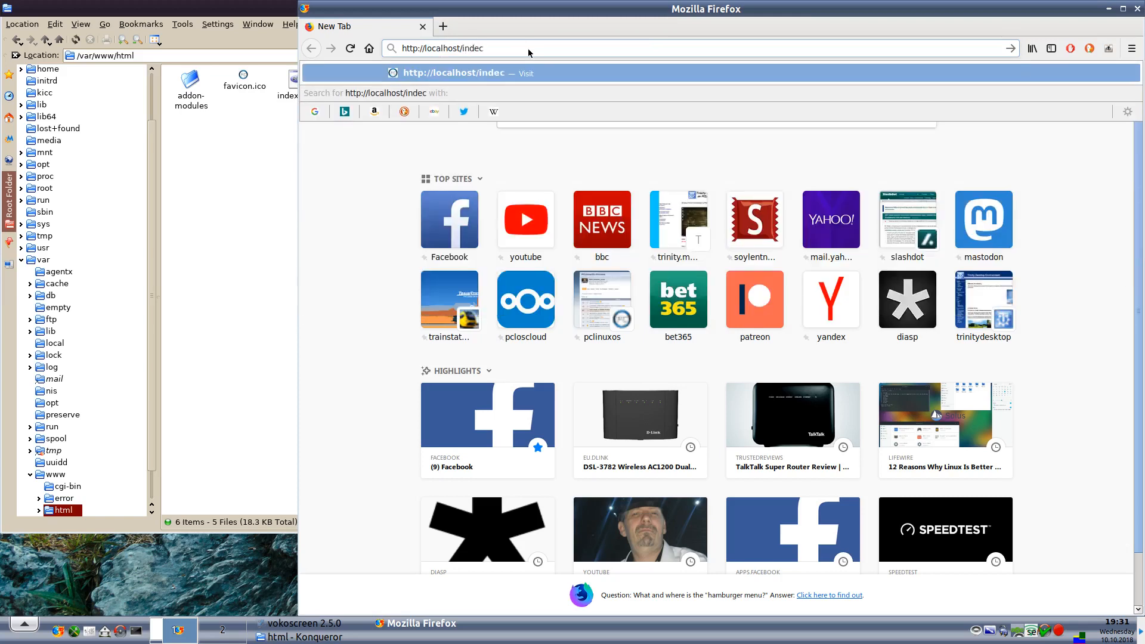
key("BackSpace")
type("x")
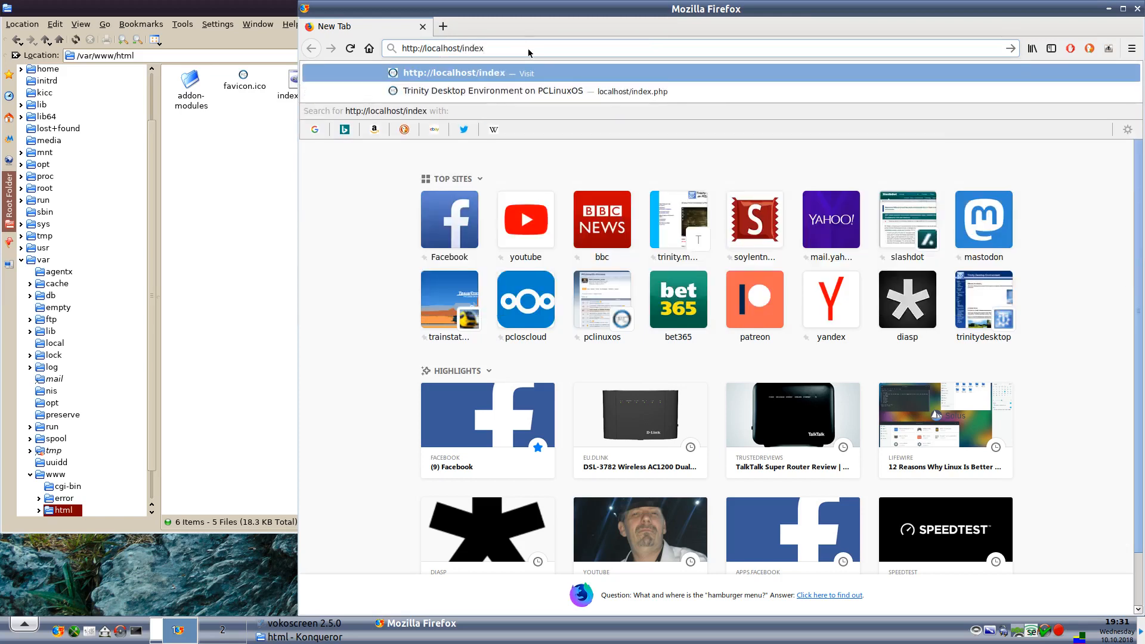
left_click(529, 13)
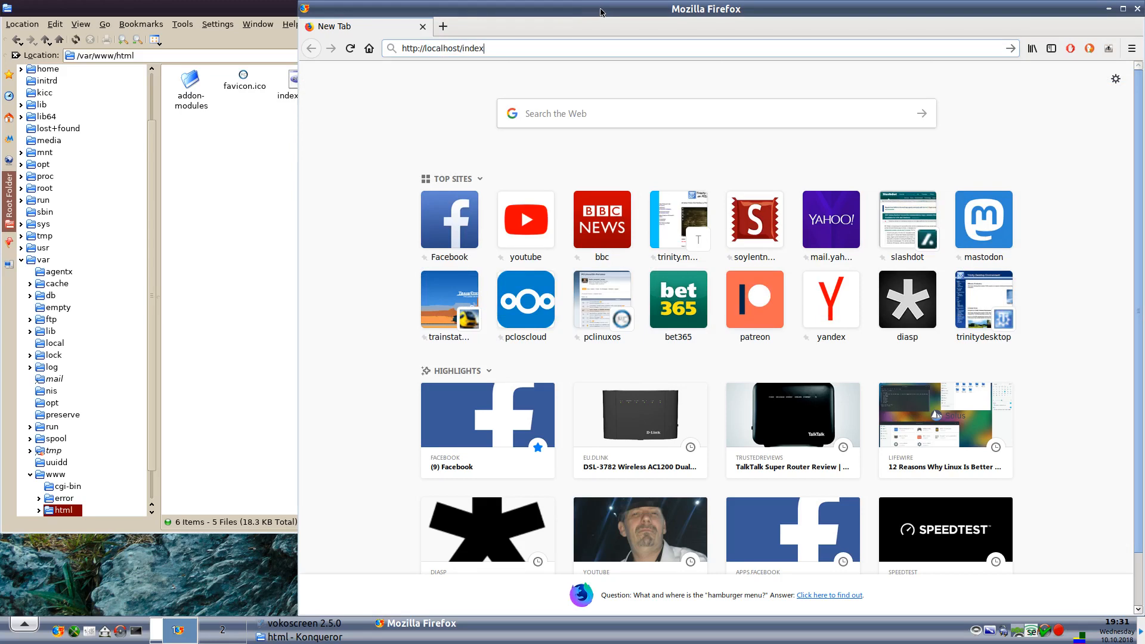
left_click_drag(598, 12, 626, 13)
type("w")
key("BackSpace")
type("2")
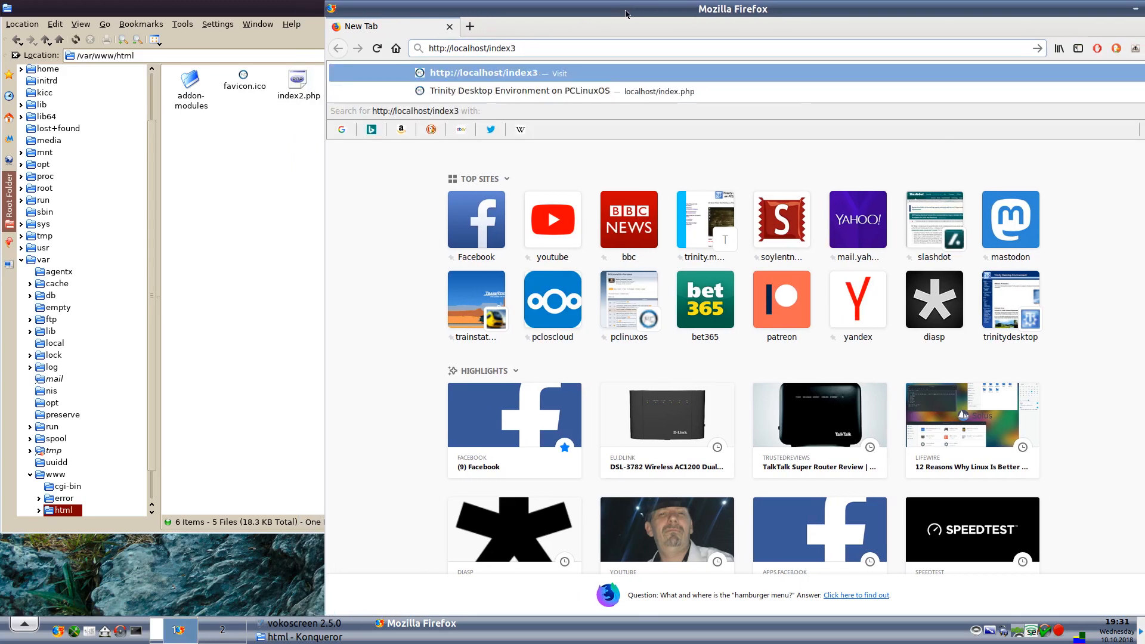
type(".php")
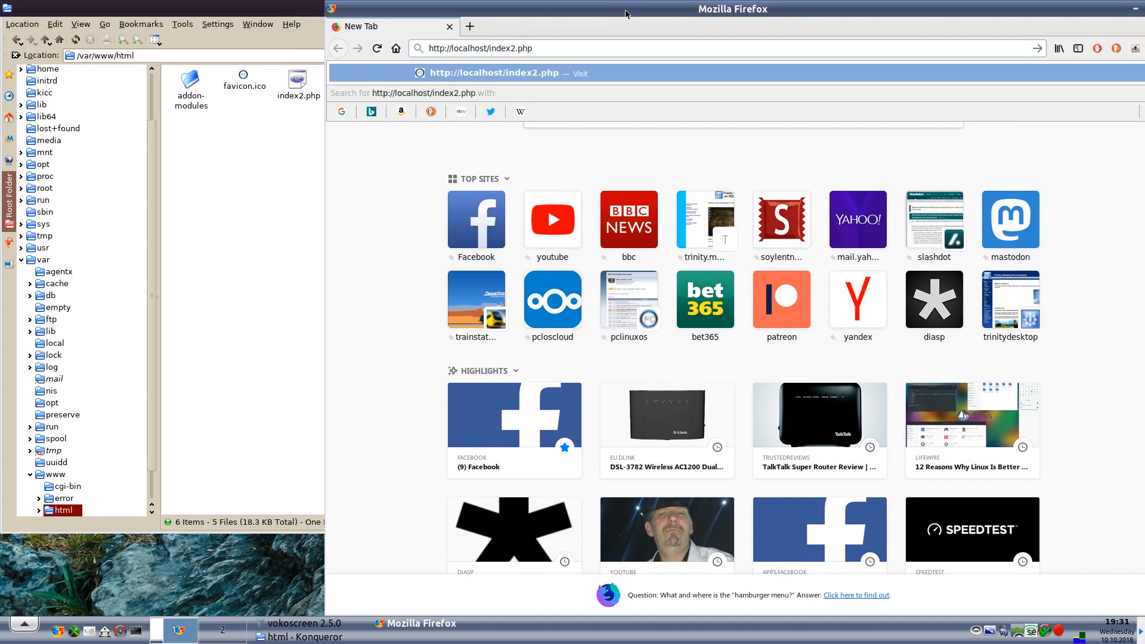
key("Return")
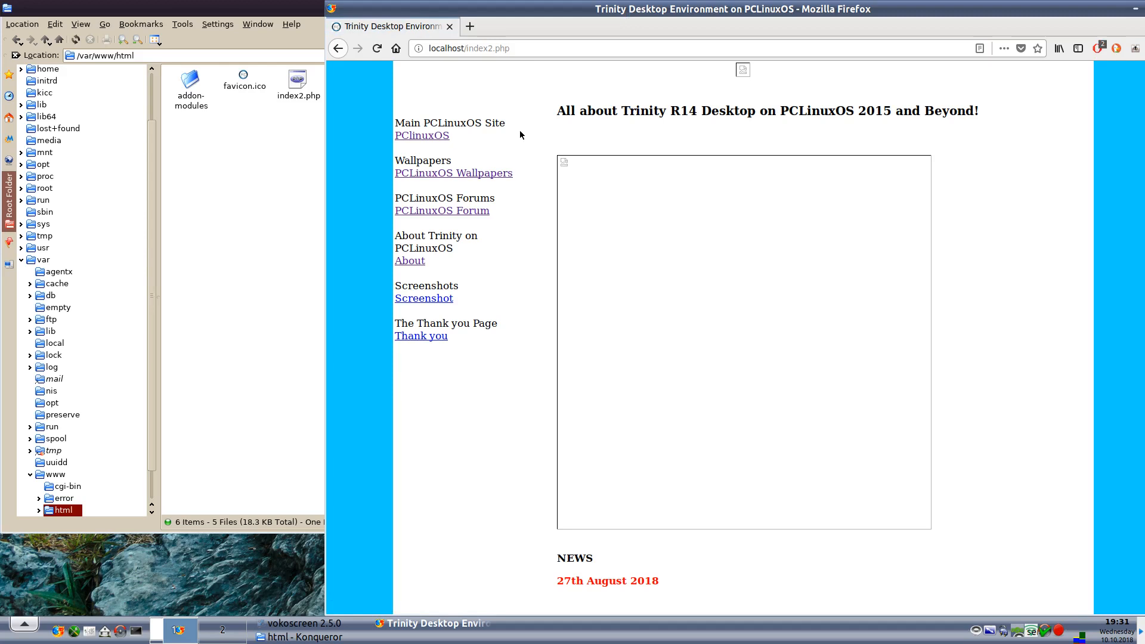
- Look through the localhost/index2.php page, from the news entries and release lists to the Trinity hardware requirements and download section
scroll(520, 133, "down", 2)
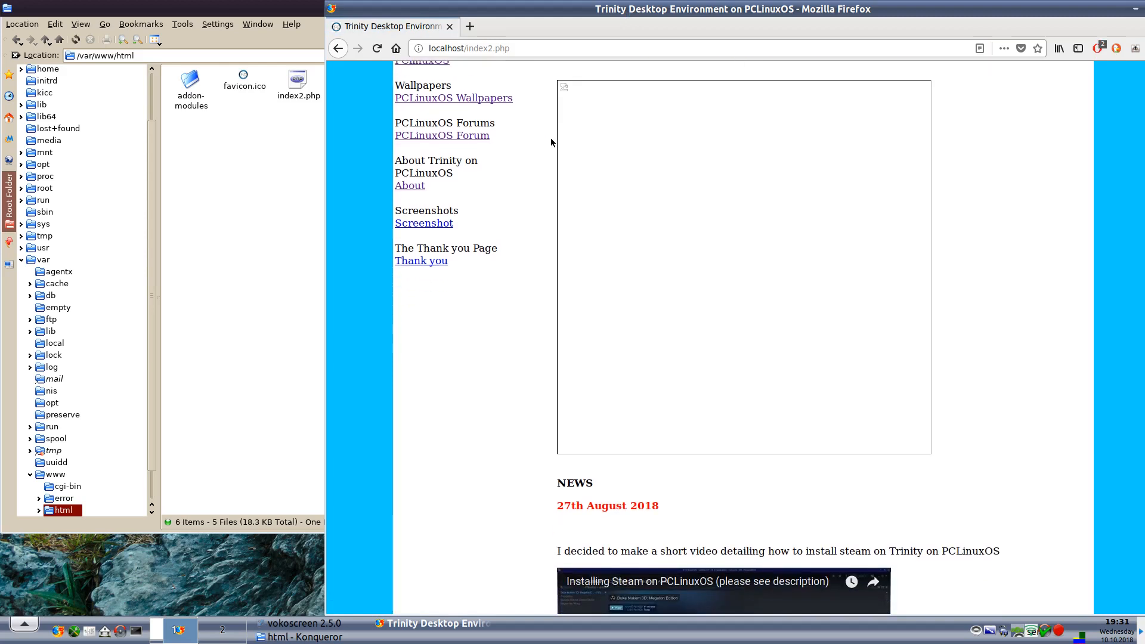
scroll(509, 248, "down", 5)
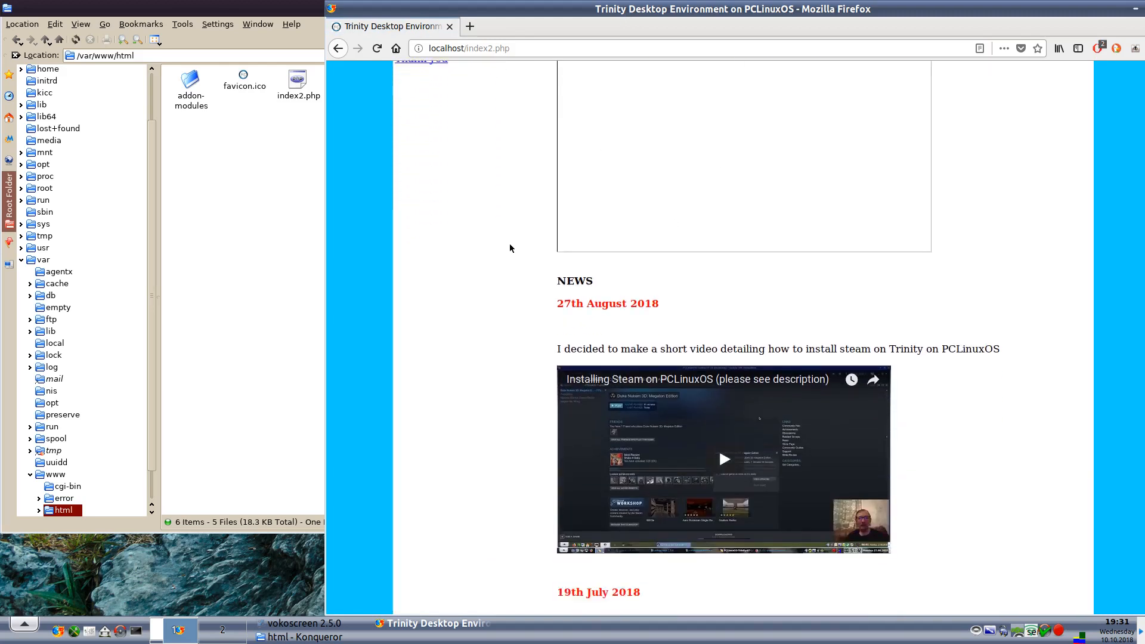
scroll(509, 248, "up", 2)
scroll(509, 248, "up", 4)
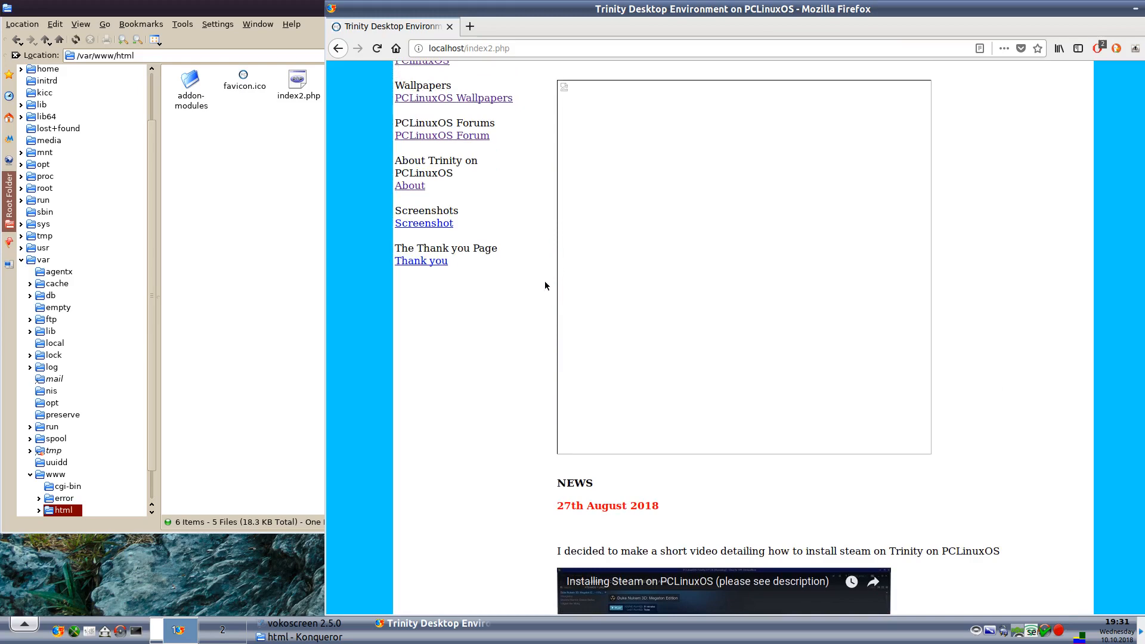
scroll(545, 285, "down", 14)
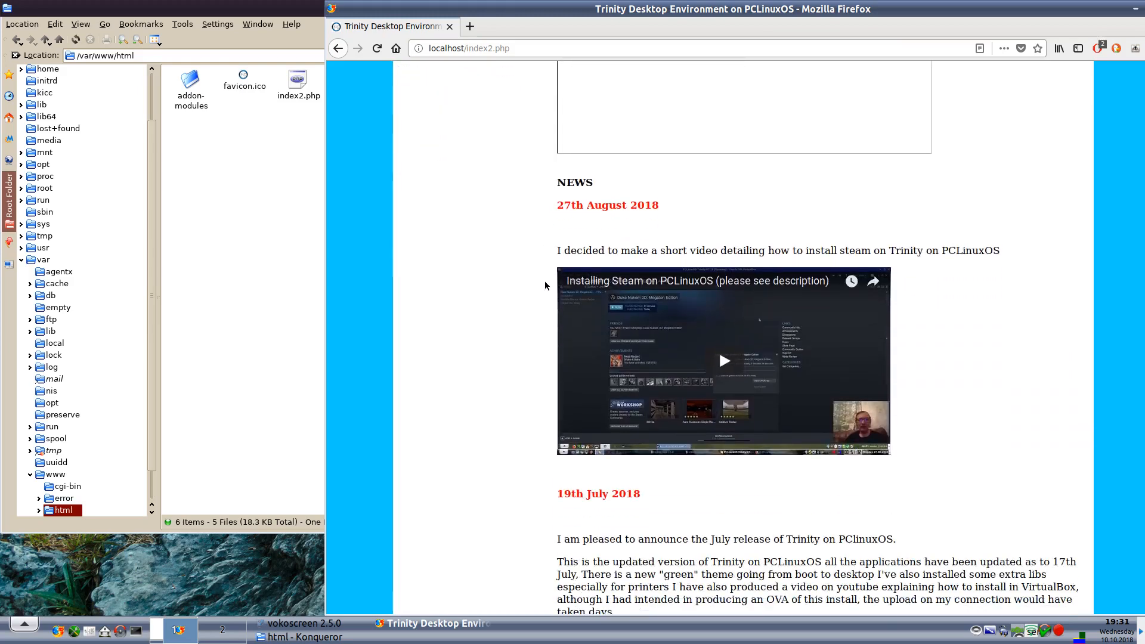
scroll(545, 285, "down", 20)
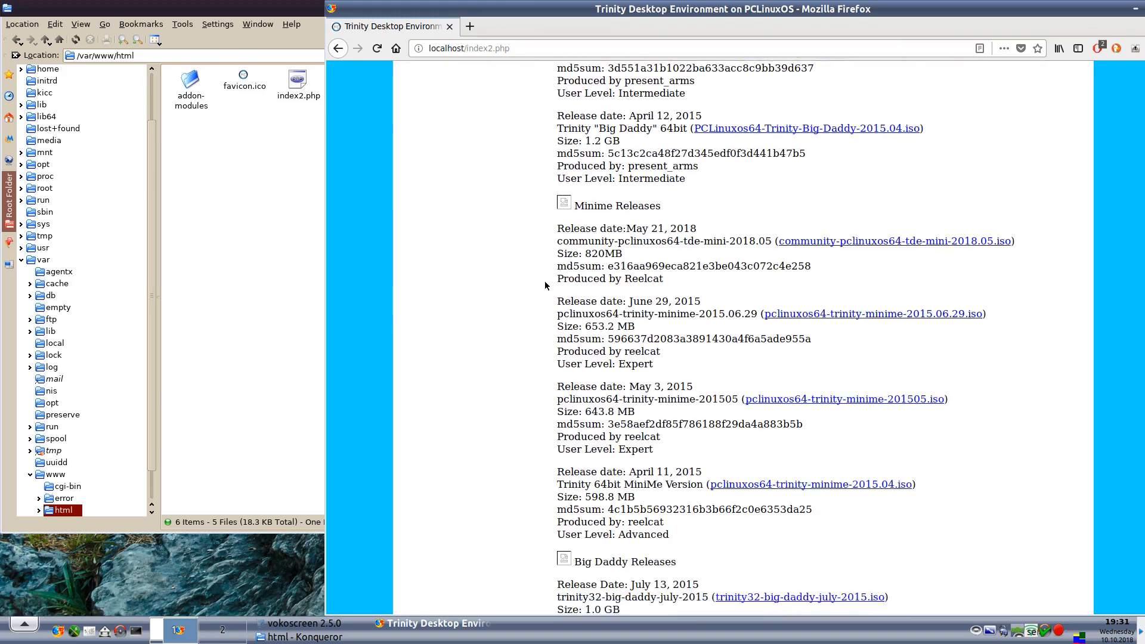
scroll(545, 285, "down", 16)
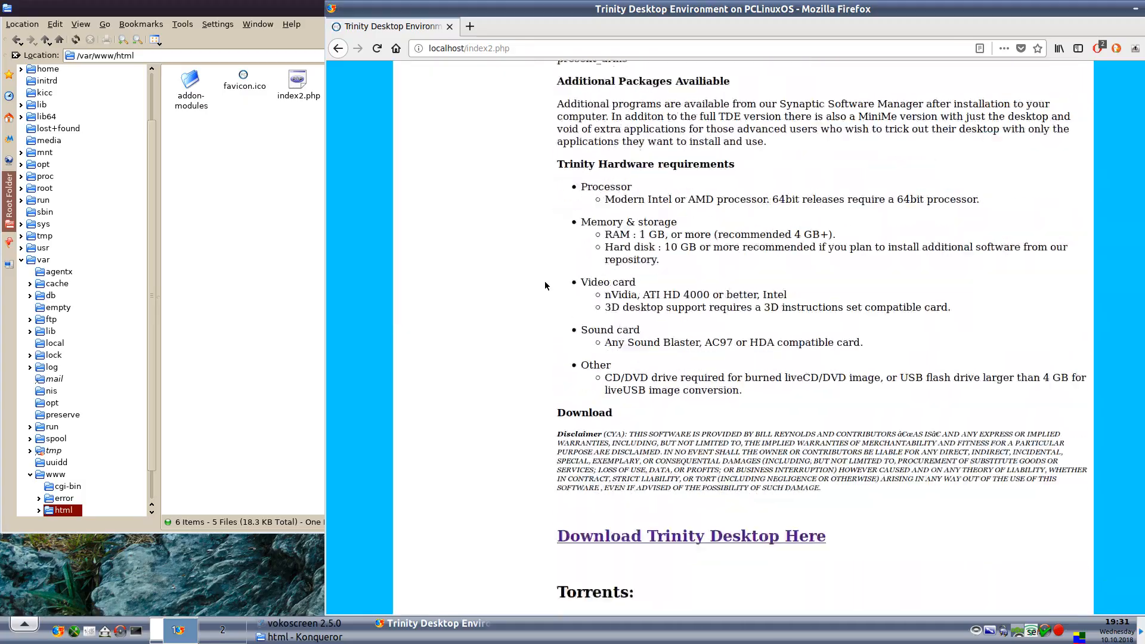
scroll(545, 285, "up", 9)
scroll(545, 285, "up", 20)
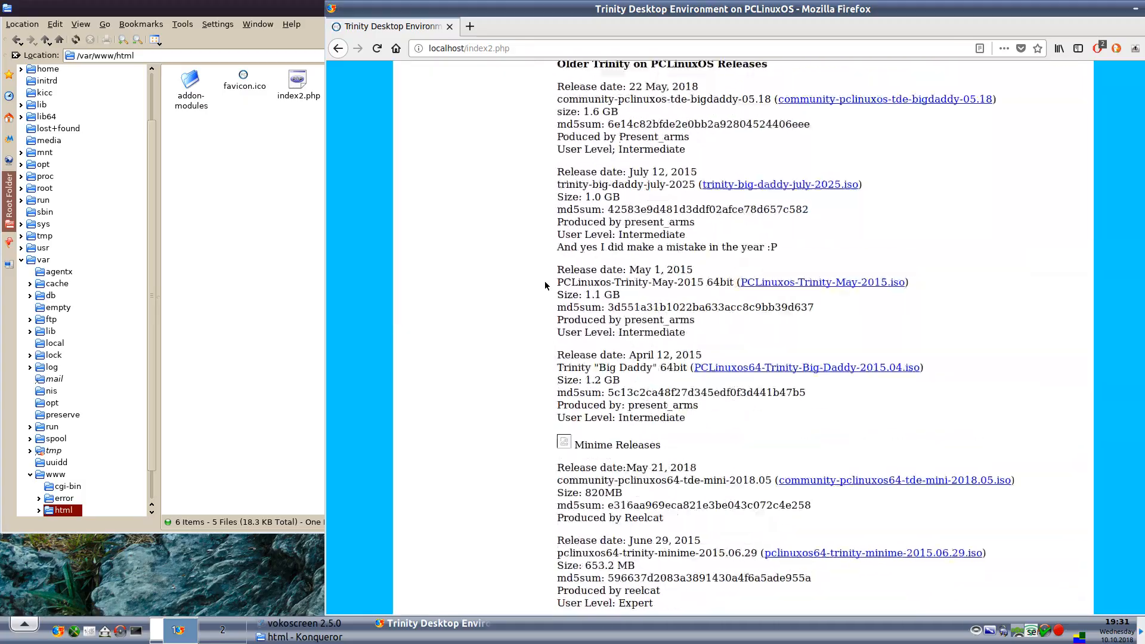
scroll(545, 285, "up", 7)
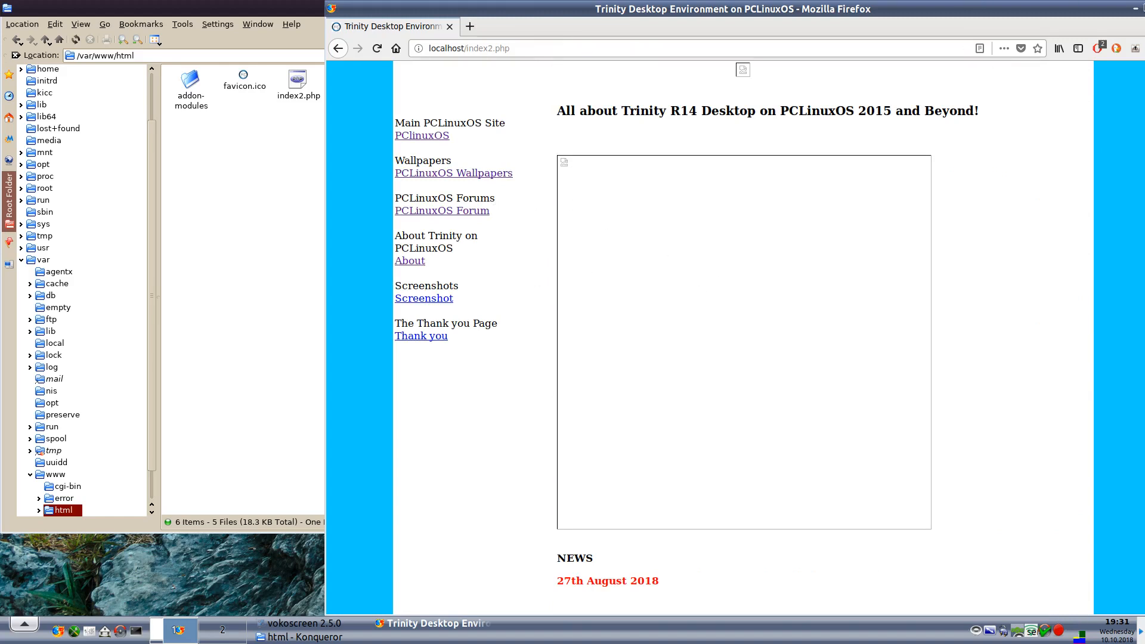
- Minimize the Firefox and Konqueror windows, and restore Firefox to close its localhost/index2.php page
left_click(1136, 8)
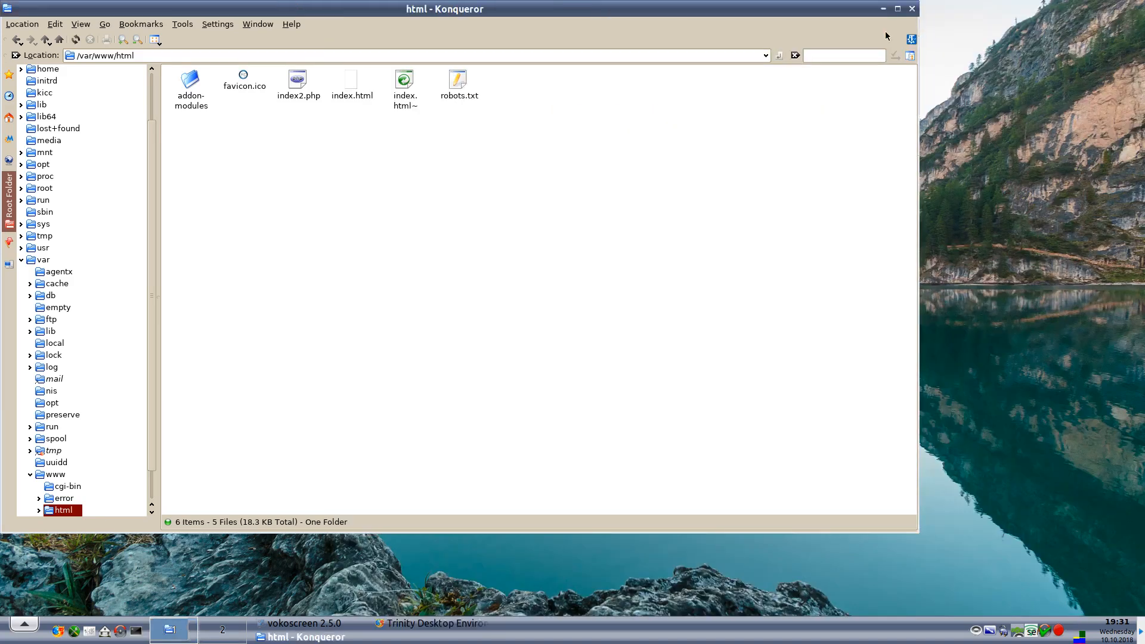
left_click(883, 10)
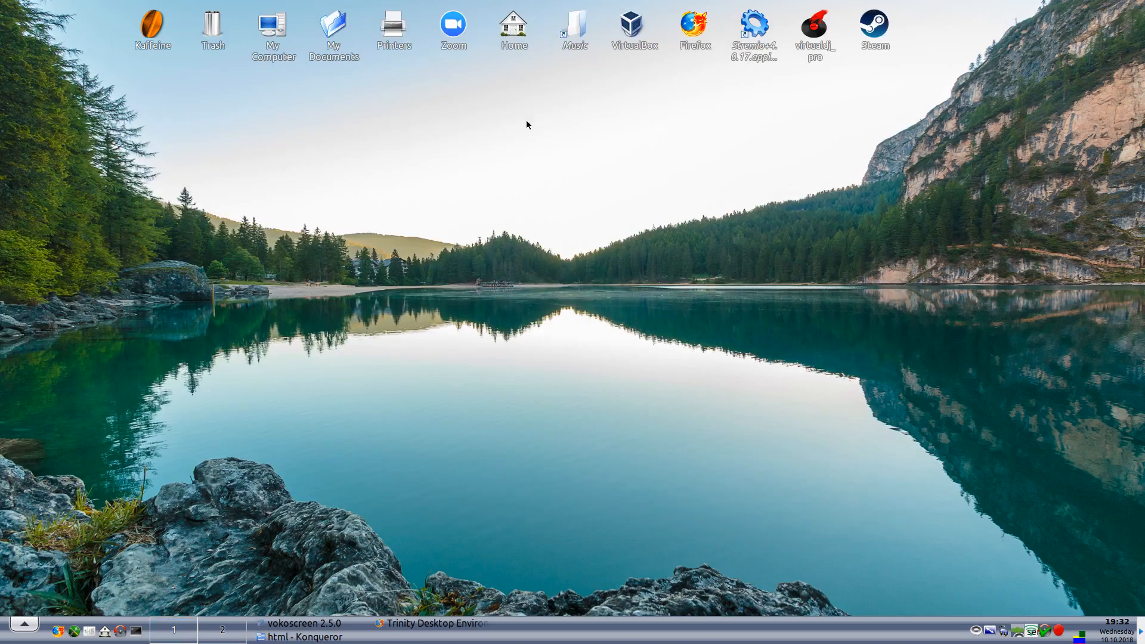
left_click(27, 628)
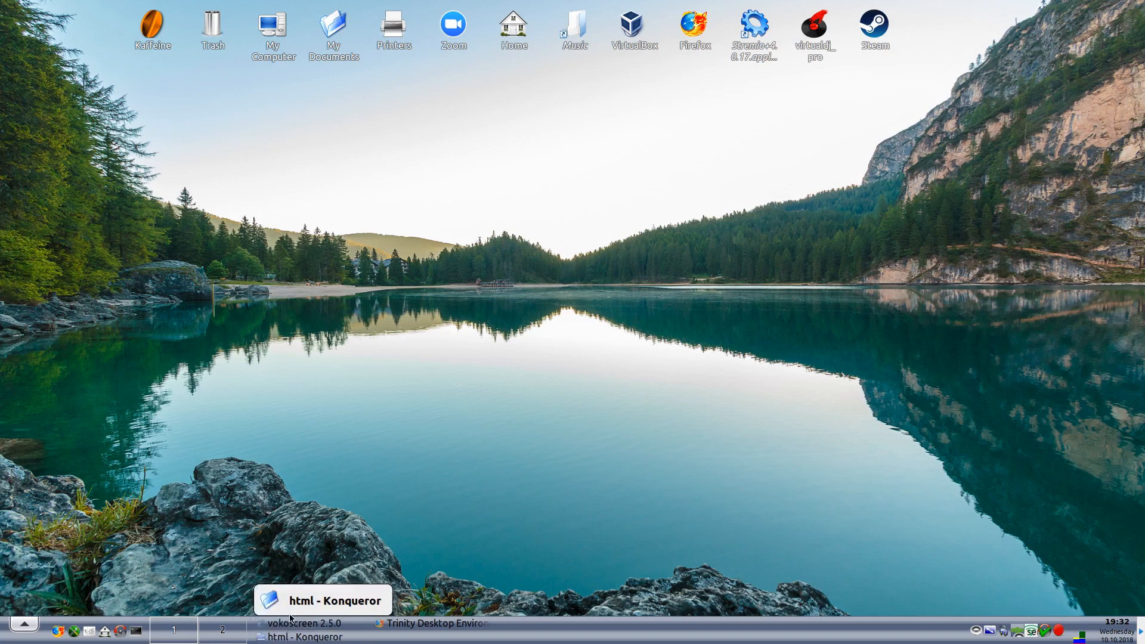
left_click(435, 626)
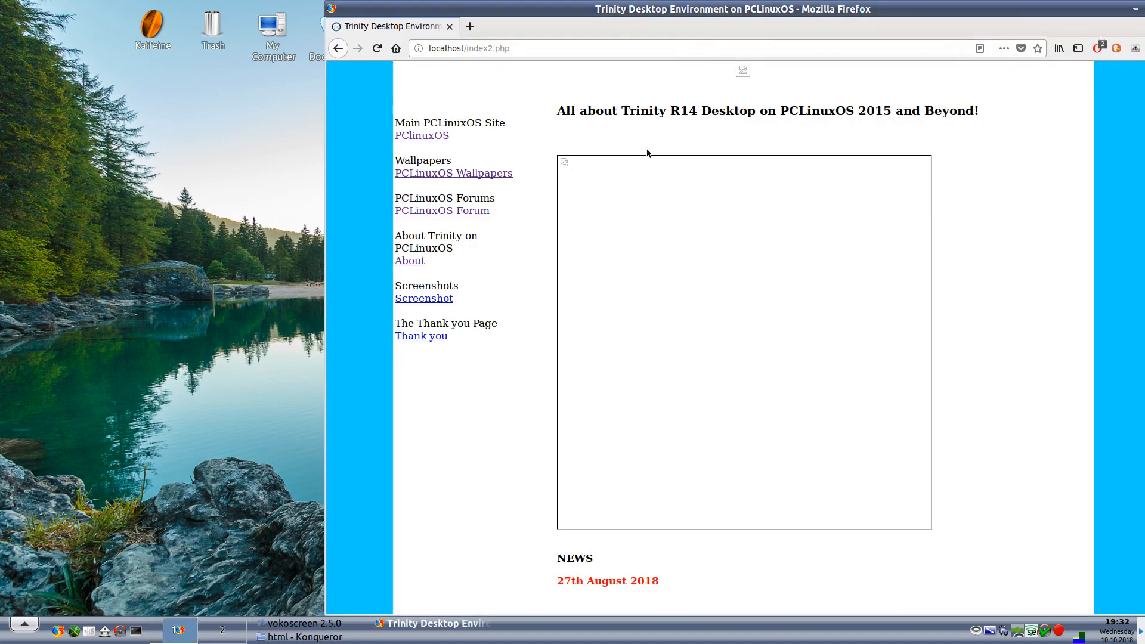
left_click(449, 27)
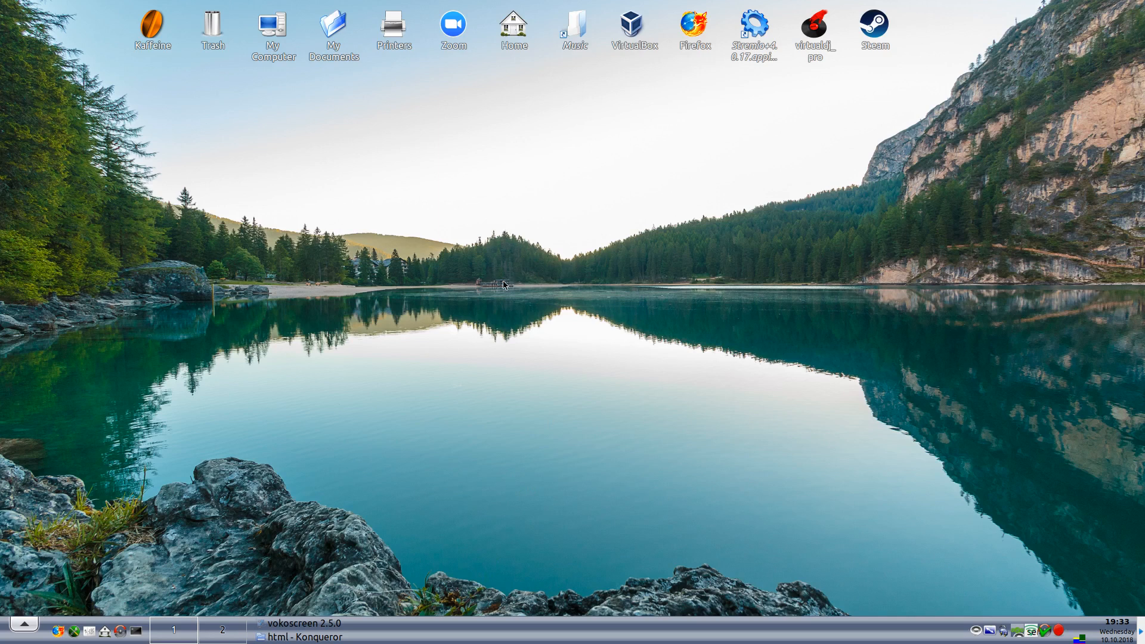
right_click(1059, 633)
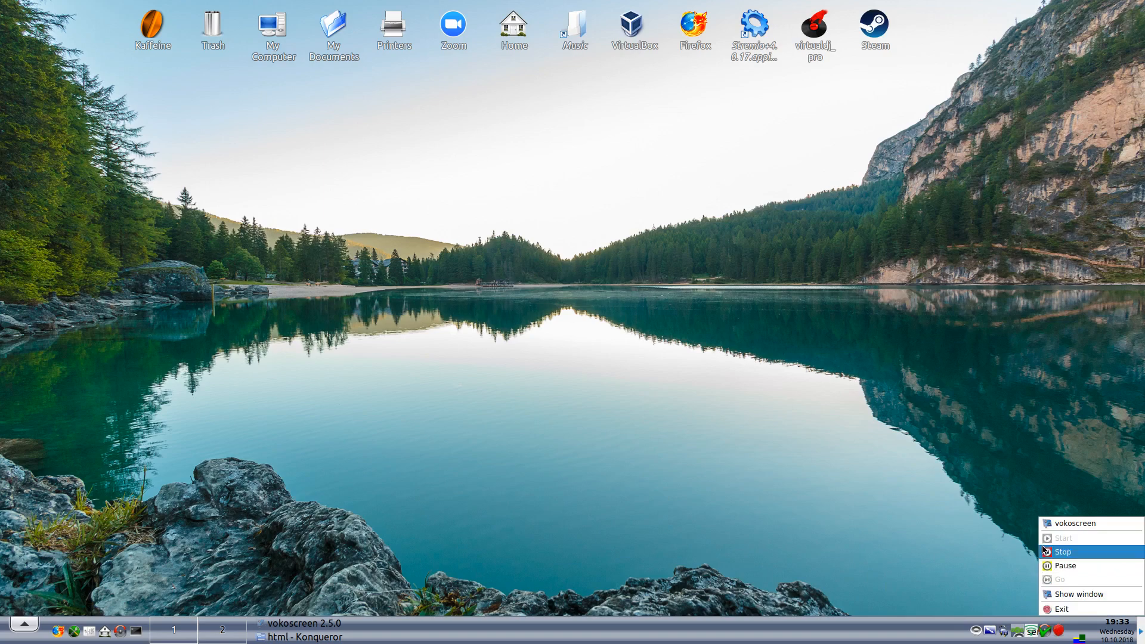